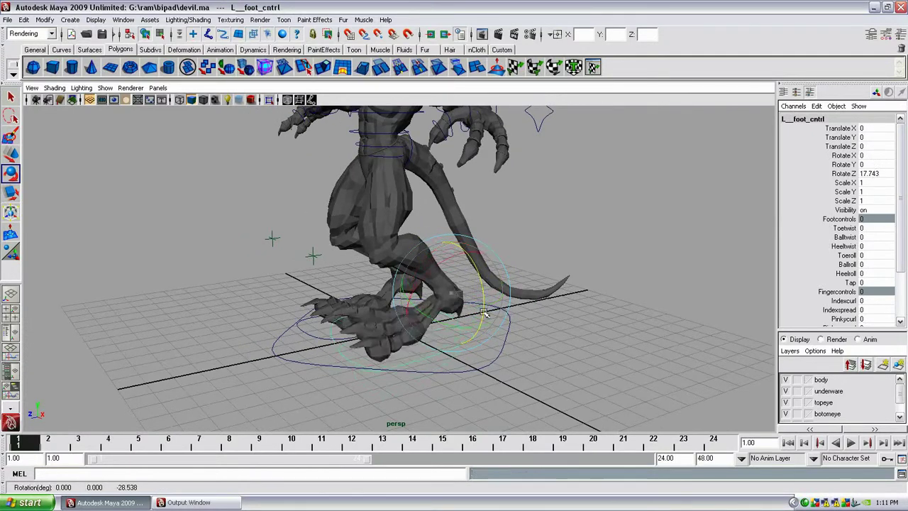
- Undo the left foot control's rotation and try its Heelroll attribute
key("ctrl+z")
key("ctrl+z")
key("ctrl+z")
key("ctrl+z")
middle_click_drag(574, 305, 664, 313)
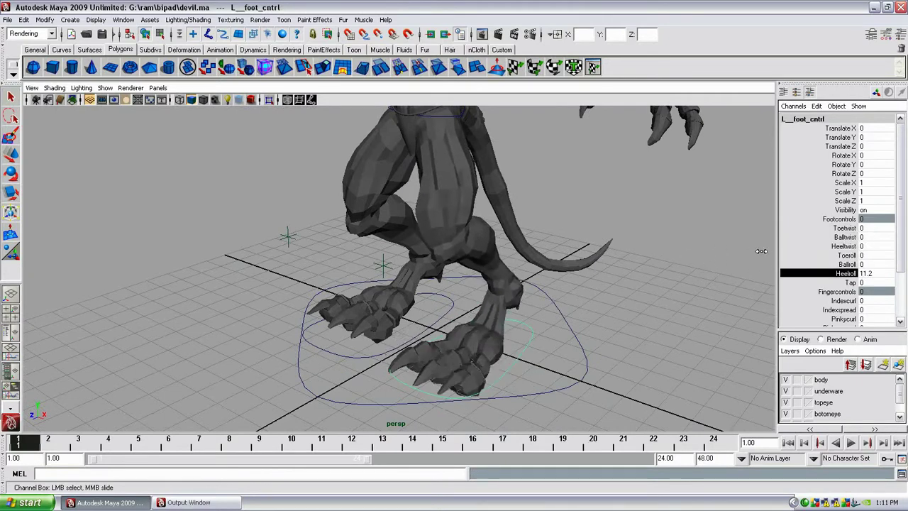
- Try the left foot control's toe curl and spread attributes, including Middlespread
mouse_move(667, 286)
left_mouse_down("alt")
mouse_move(625, 304)
mouse_move(662, 270)
left_mouse_up("alt")
left_click(844, 240)
middle_click_drag(639, 244, 583, 243)
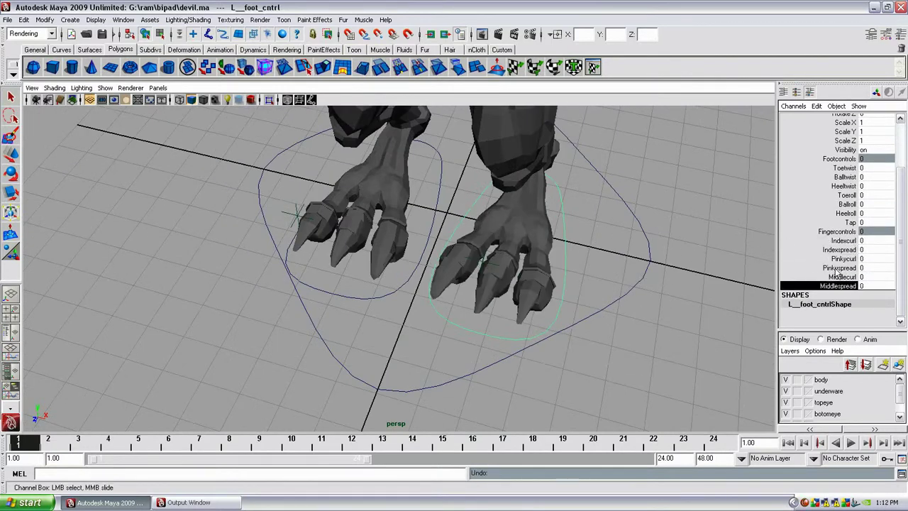
- Select the left and right foot controls and try moving them
left_click_drag(497, 270, 490, 248, "alt")
left_click(489, 248)
key("e")
left_click_drag(314, 226, 425, 234, "alt")
key("q")
left_click(496, 369)
left_click_drag(496, 369, 491, 270, "alt")
key("w")
left_click_drag(491, 270, 491, 252)
left_click_drag(446, 274, 447, 312)
- Reset Translate X, Y, Z and Rotate X of both foot controls to 0
left_click_drag(447, 312, 523, 253, "alt")
type("0")
key("Return")
key("q")
scroll(523, 253, "up", 5)
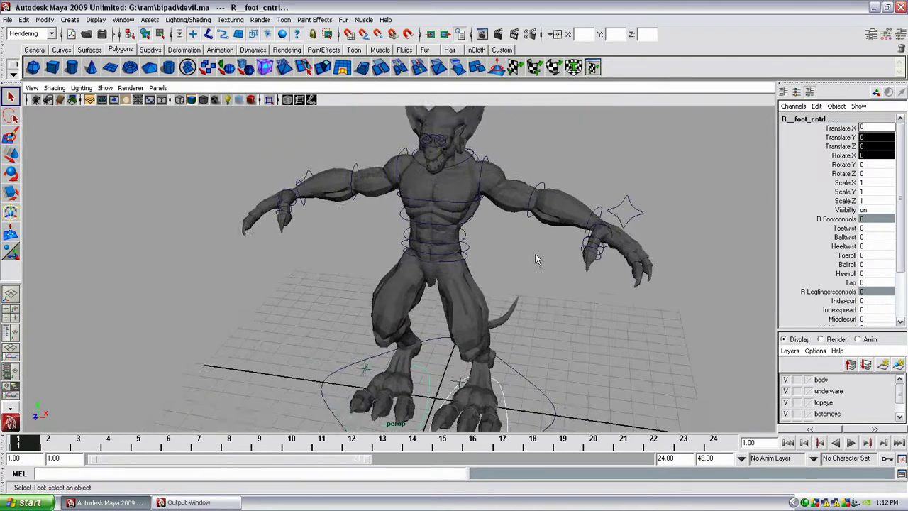
- Set the IK/FK switch controls of the left and right arms to ik
left_click(567, 235)
left_click_drag(648, 193, 589, 205, "alt")
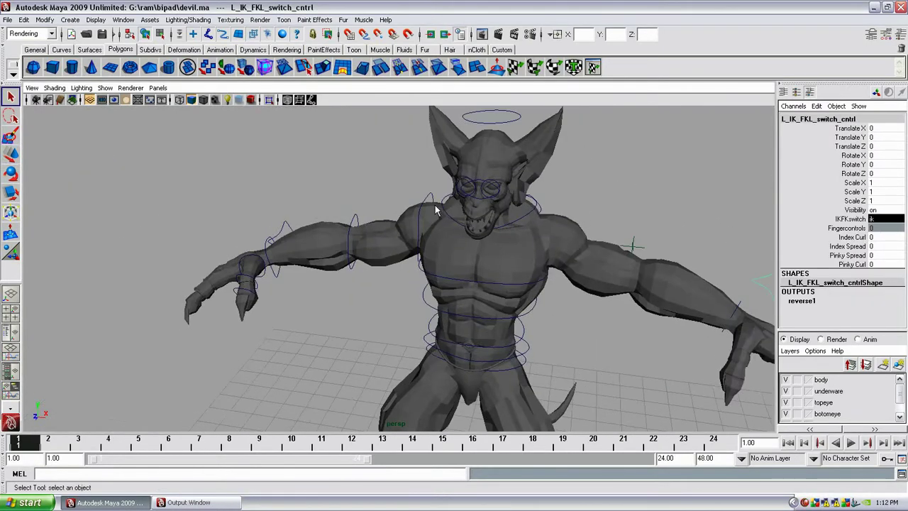
left_click(288, 238)
left_click_drag(667, 213, 451, 275, "alt")
- Try rotating a body control and moving root_cntrl, undoing each change
left_click(510, 297)
key("e")
key("ctrl+z")
scroll(465, 247, "down", 3)
left_click(465, 247)
key("w")
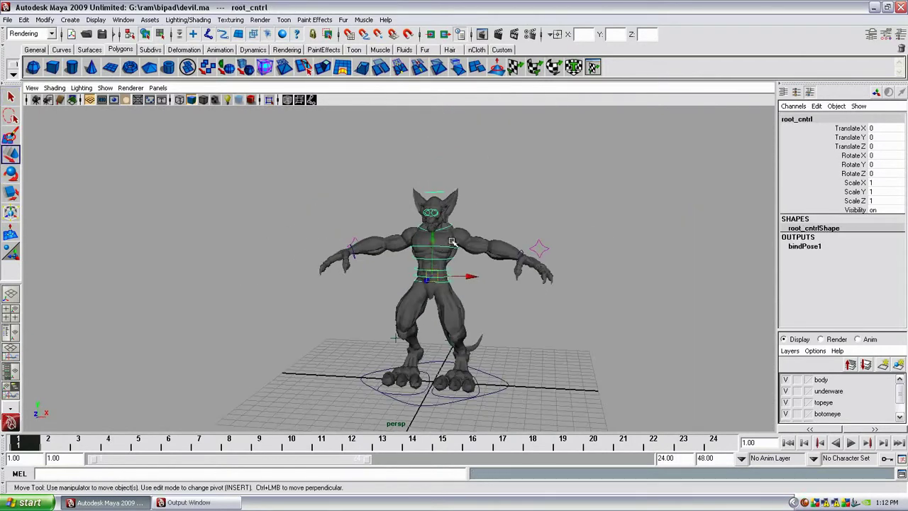
key("ctrl+z")
- Try the tail attributes of tail_cntrl, including Tailz, and undo the change
scroll(433, 213, "up", 5)
key("q")
left_click_drag(434, 213, 501, 236, "alt")
left_click(497, 279)
middle_click_drag(501, 236, 568, 241)
mouse_move(567, 241)
left_mouse_down("alt")
mouse_move(675, 264)
mouse_move(788, 249)
mouse_move(572, 234)
left_mouse_up("alt")
key("ctrl+z")
left_click(843, 246)
- Select the spine controls together, try bending the torso with Rotate, and undo it
scroll(572, 234, "up", 4)
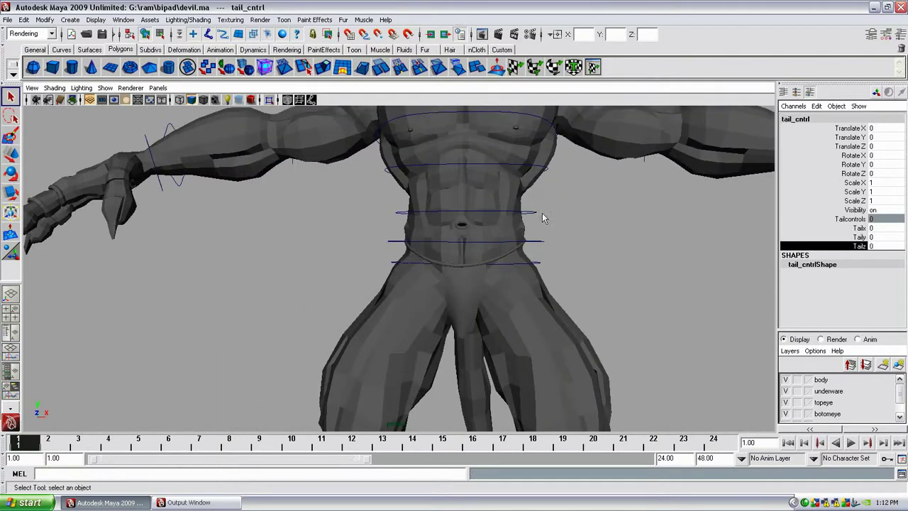
left_click(564, 240)
scroll(583, 244, "up", 2)
left_click(616, 184)
left_click(635, 193)
scroll(635, 193, "down", 5)
key("e")
left_click_drag(477, 189, 383, 210)
key("ctrl+z")
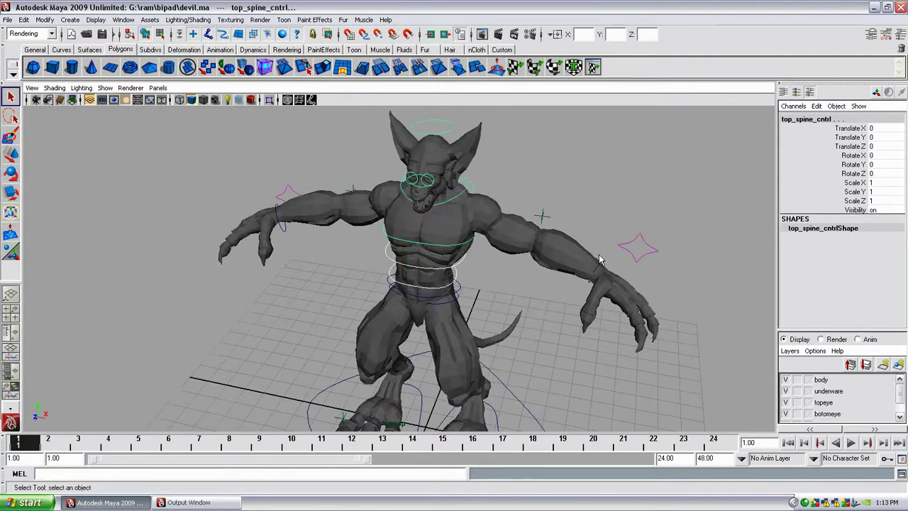
- Set the IK/FK switch controls of both arms back to fk
key("q")
left_click(541, 215)
left_click_drag(585, 236, 589, 213, "alt")
left_click(628, 244)
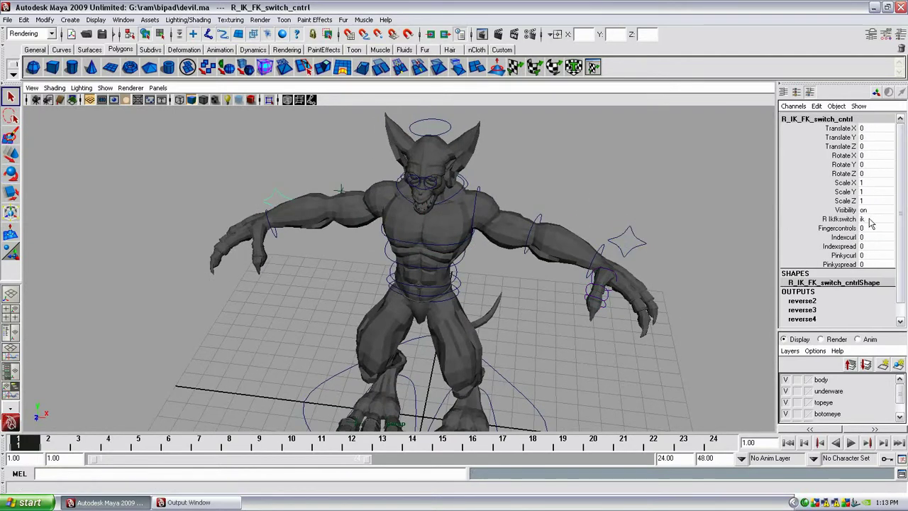
- Try moving and rotating an upper-body control and undo the changes
scroll(470, 282, "down", 3)
left_click(411, 195)
key("w")
key("e")
left_click_drag(454, 269, 529, 227)
key("ctrl+z")
scroll(461, 290, "up", 3)
key("ctrl+z")
- Rotate the left FK shoulder control to about -22 degrees on Z
left_click(528, 228)
scroll(518, 216, "up", 2)
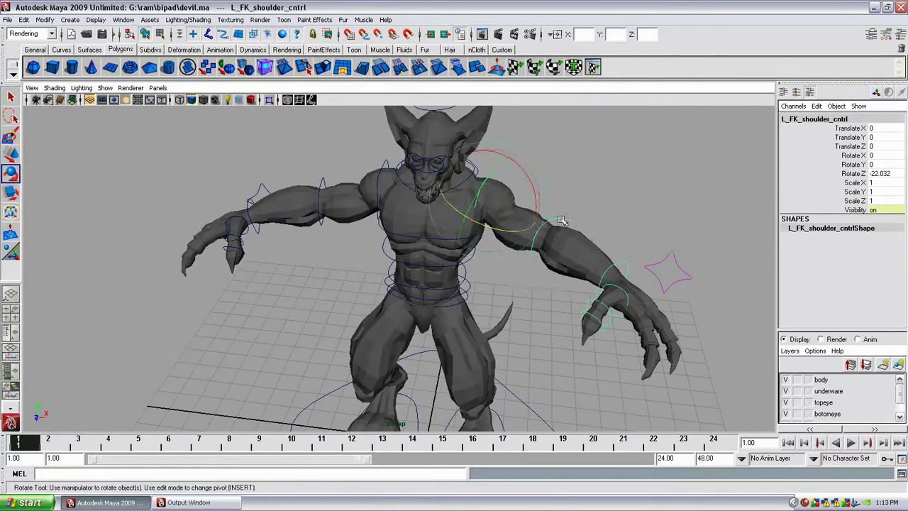
key("q")
- Set the left arm's IKFKswitch to ik
left_click_drag(604, 304, 589, 248, "alt")
left_click(653, 295)
left_click(850, 218)
key("q")
- Try moving the left wrist's IK control
scroll(670, 252, "up", 2)
left_click(589, 249)
key("w")
- Compare the left arm's IK and FK poses using its IKFKswitch
left_click(639, 227, "shift")
left_click(859, 228)
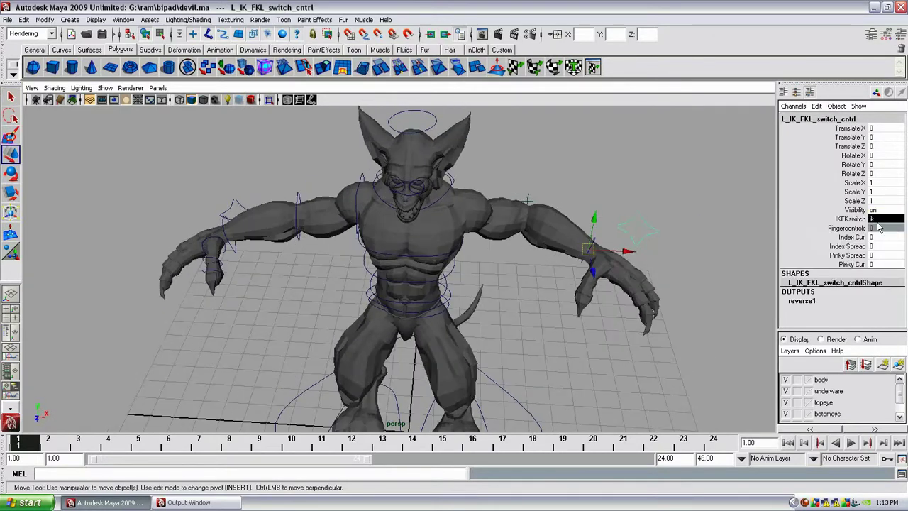
key("q")
scroll(639, 212, "up", 3)
left_click_drag(618, 184, 657, 163, "alt")
- Return the left wrist's IK control to its rest pose
left_click(657, 163)
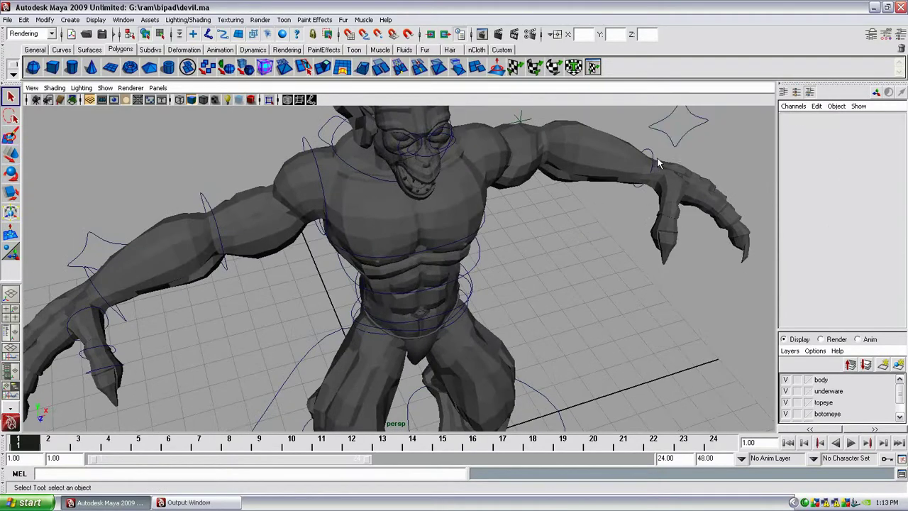
left_click(657, 164)
left_click(896, 157)
- Set the left arm's IKFKswitch to fk and the left FK shoulder control's Rotate Z to 0
left_click(677, 122)
left_click_drag(677, 122, 679, 196, "alt")
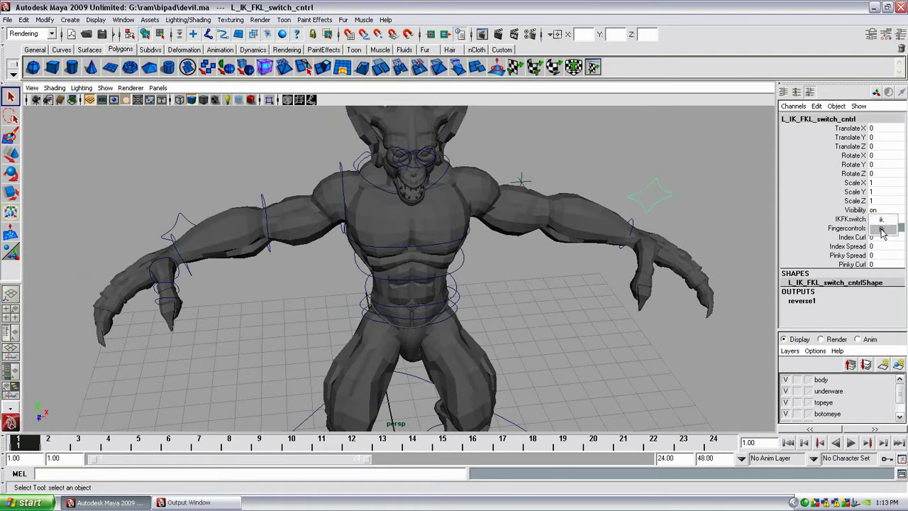
type("1")
key("Return")
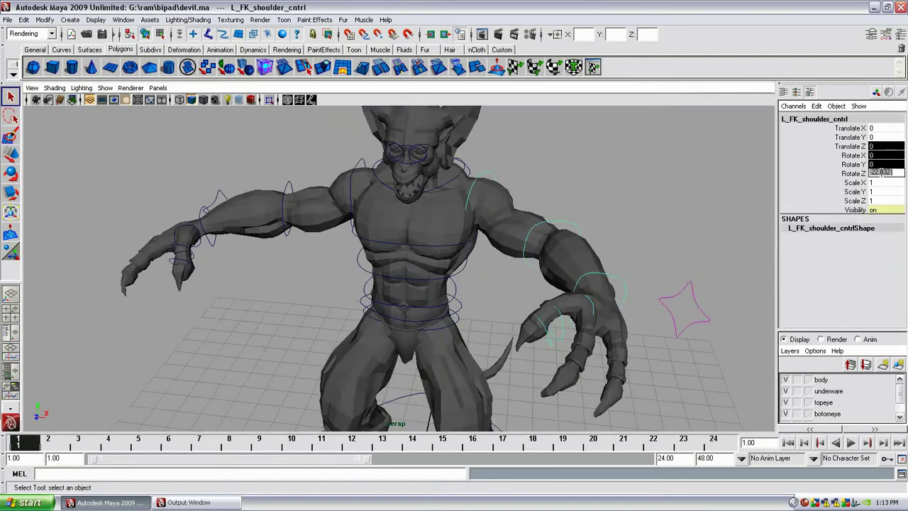
type("0")
key("Return")
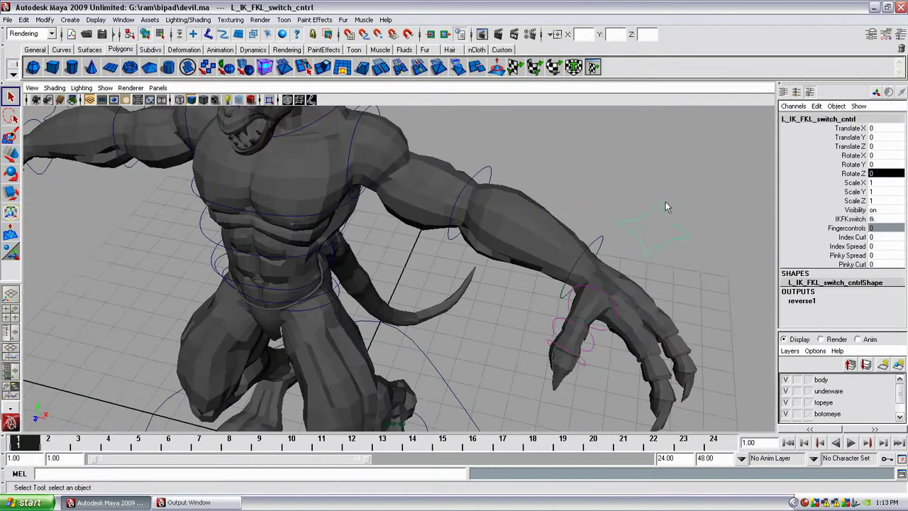
- Try the left hand's Index Curl attribute and rotate the left thumb control
left_click(819, 239)
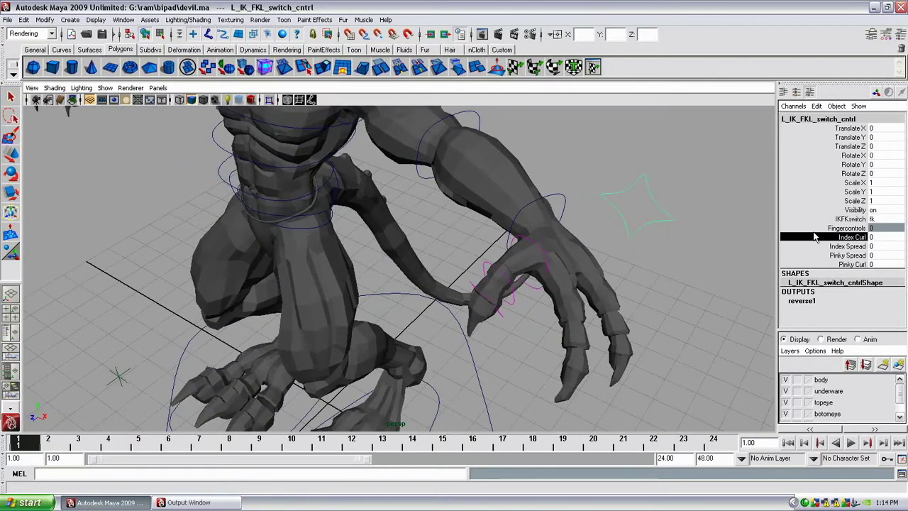
left_click_drag(426, 284, 482, 255, "alt")
left_click(507, 284)
key("e")
left_click_drag(553, 291, 497, 270)
key("q")
- Examine further rig controls up close with the Rotate tool from several angles
right_click_drag(497, 270, 483, 234, "alt")
left_click(469, 224)
key("e")
left_click_drag(468, 224, 500, 234, "alt")
right_click_drag(499, 234, 468, 227, "alt")
left_click(419, 205)
left_click_drag(419, 205, 454, 213, "alt")
right_click_drag(454, 213, 478, 242, "alt")
left_click_drag(478, 242, 497, 227, "alt")
right_click_drag(497, 227, 540, 192, "alt")
- Try the custom attributes of the selected control by scrubbing their values
left_click(850, 319)
left_click_drag(738, 302, 710, 270, "alt")
left_click(850, 273)
middle_click_drag(709, 270, 737, 266)
left_click_drag(649, 246, 632, 250, "alt")
right_click_drag(632, 249, 627, 227, "alt")
left_click_drag(627, 227, 544, 248, "alt")
- Examine the dog rig's GLOBAL_CONTROL and the foot controls around the legs
left_click(521, 365)
key("e")
left_click_drag(521, 366, 557, 362, "alt")
mouse_move(456, 332)
left_mouse_down("alt")
mouse_move(426, 312)
mouse_move(447, 326)
left_mouse_up("alt")
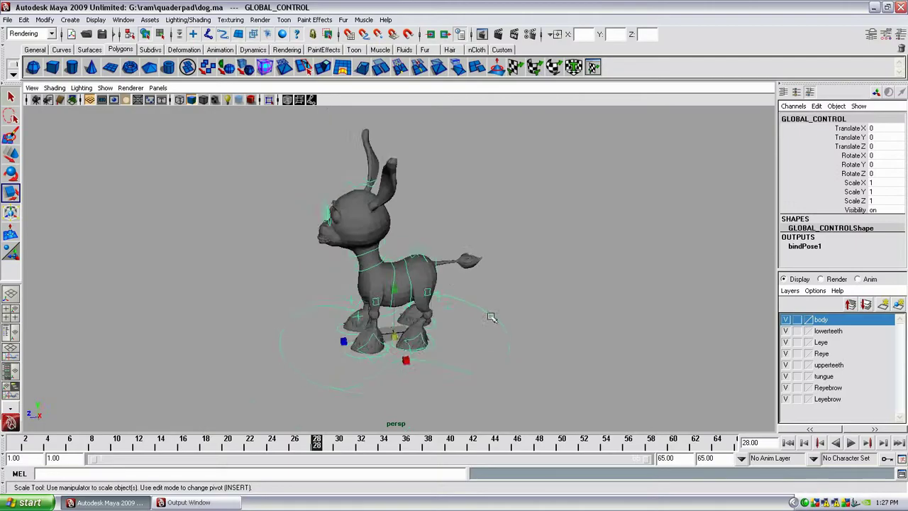
scroll(528, 315, "up", 5)
key("w")
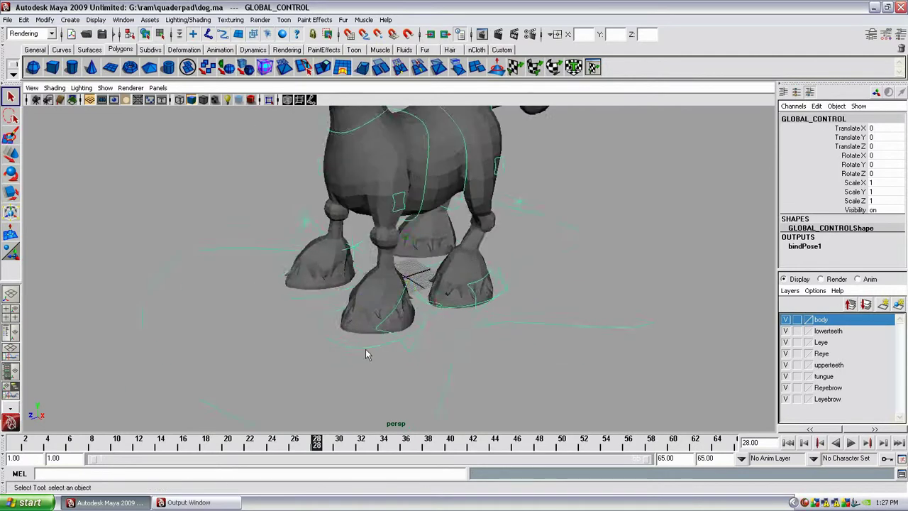
- Move the dog's left front foot control to about 0.12 in Y and 0.24 in Z
left_click(416, 301)
left_click_drag(416, 300, 386, 262, "alt")
left_click_drag(387, 262, 442, 285)
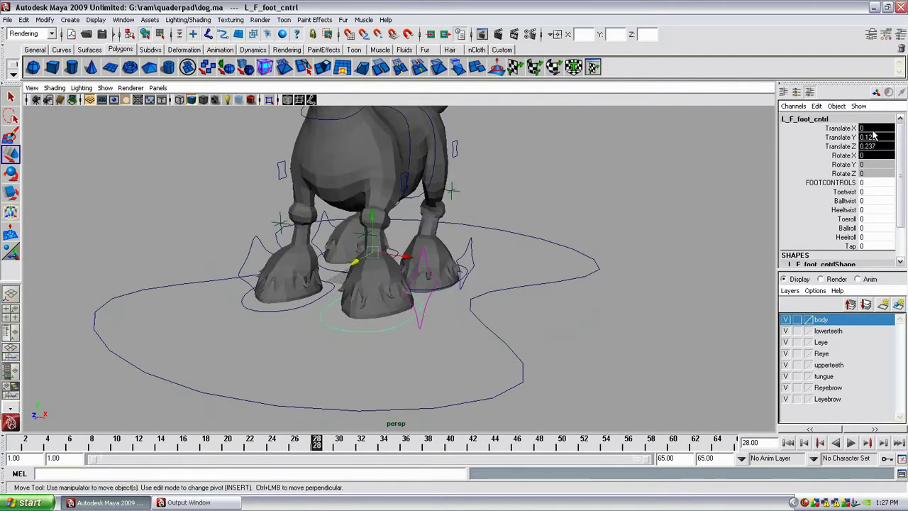
- Set the left front leg's Ikfkswitch to ik
left_click_drag(497, 298, 416, 331, "alt")
left_click(416, 330)
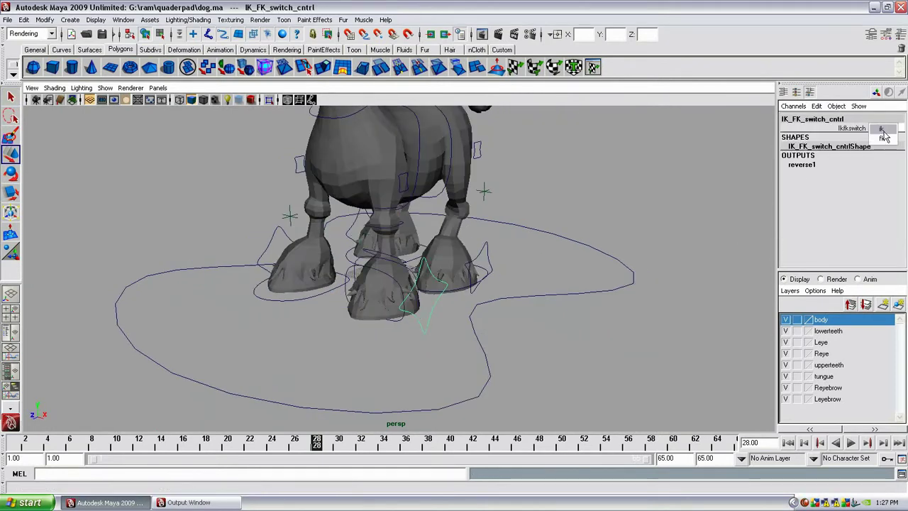
left_click(884, 129)
- Lift the left front foot control slightly and scrub its Toetwist to about 11
left_click_drag(412, 291, 433, 291, "alt")
left_click(389, 264)
left_click_drag(382, 333, 482, 270, "alt")
key("w")
left_click(844, 191)
middle_click_drag(568, 219, 537, 219)
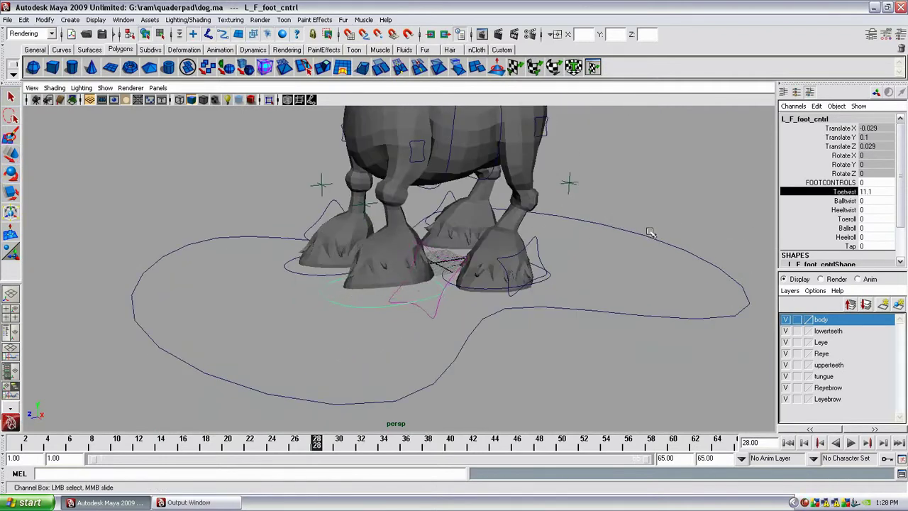
- Reselect the left front foot control and pose the hoof with Rotate and Move
left_click_drag(683, 231, 638, 241, "alt")
left_click(568, 369)
left_click_drag(496, 341, 425, 326, "alt")
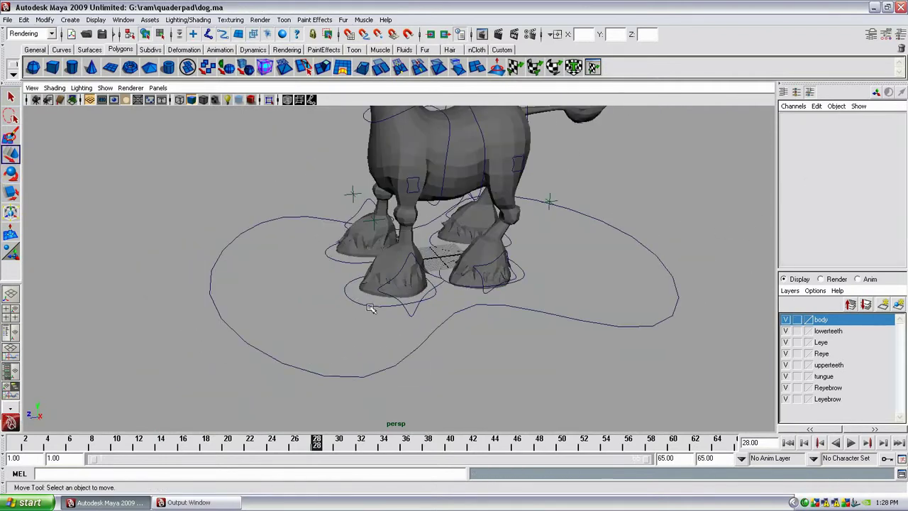
left_click(376, 310)
left_click_drag(376, 310, 433, 270, "alt")
key("e")
key("w")
- Switch the left front leg to fk and rotate its FK hip control to about -10.4 degrees on Z
left_click(436, 268)
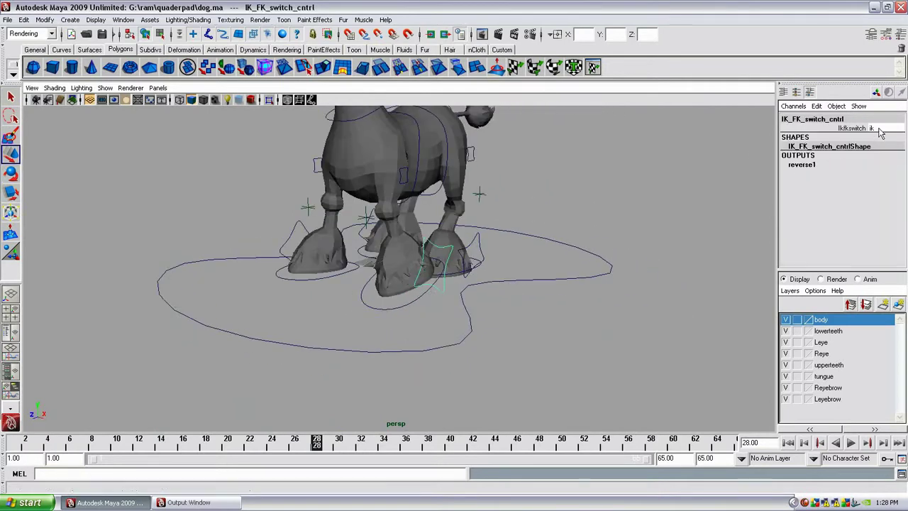
left_click_drag(559, 227, 450, 145, "alt")
left_click(448, 143)
key("e")
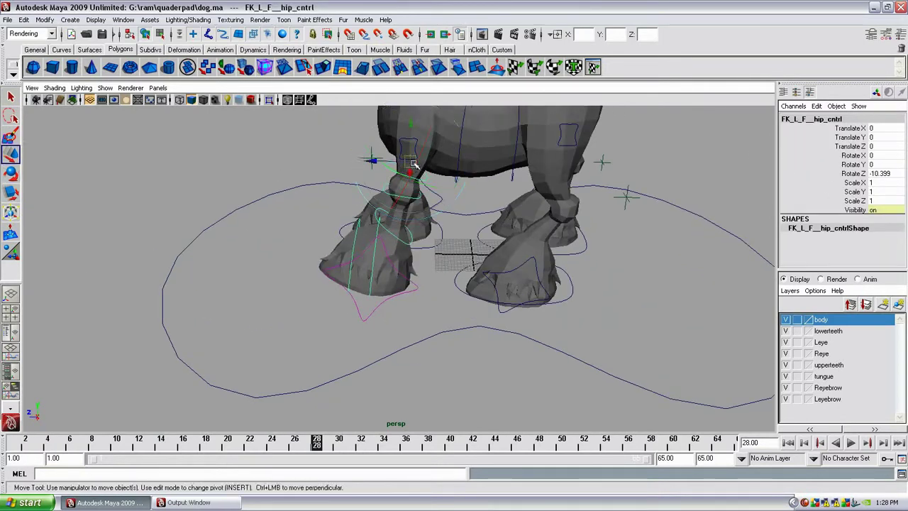
- Rotate the left front leg's FK knee control to about -19 degrees on Z
key("q")
left_click(397, 152)
left_click(378, 195)
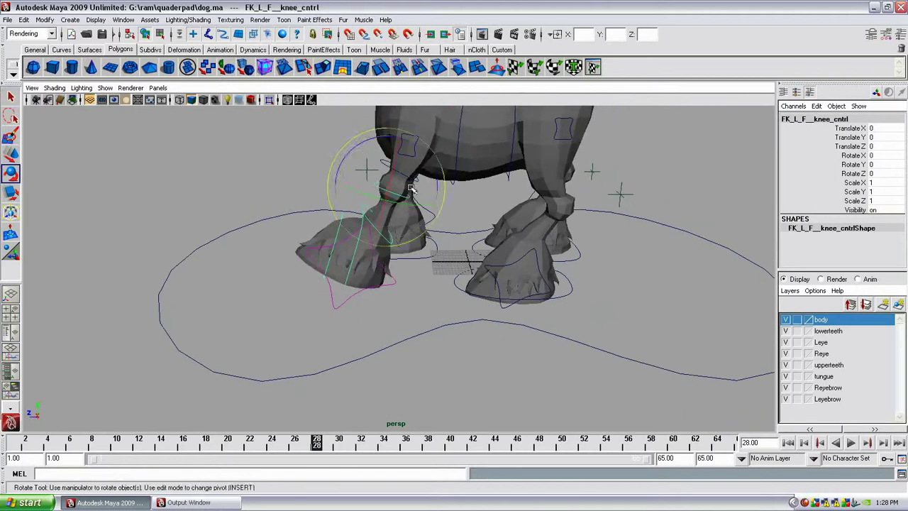
- Switch the left front leg from FK back to IK
key("q")
left_click_drag(429, 199, 405, 310, "alt")
left_click(376, 277)
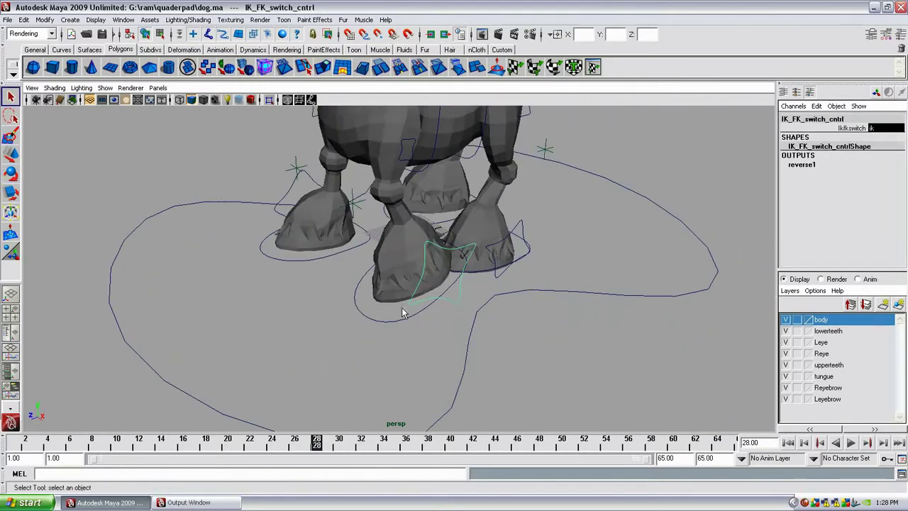
- Return the left front foot control to its rest pose and clear the selection
left_click(405, 310)
left_click_drag(383, 234, 409, 224, "alt")
left_click(394, 225)
key("w")
left_click(446, 284)
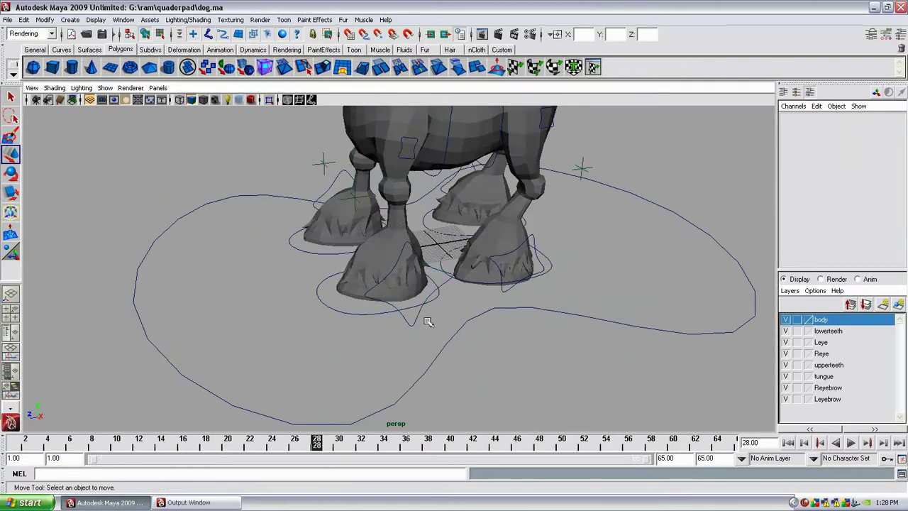
- Set the left front leg's Ikfkswitch to fk and reset its FK controls' rotations
left_click(441, 323)
left_click_drag(440, 323, 679, 233, "alt")
key("bracketleft")
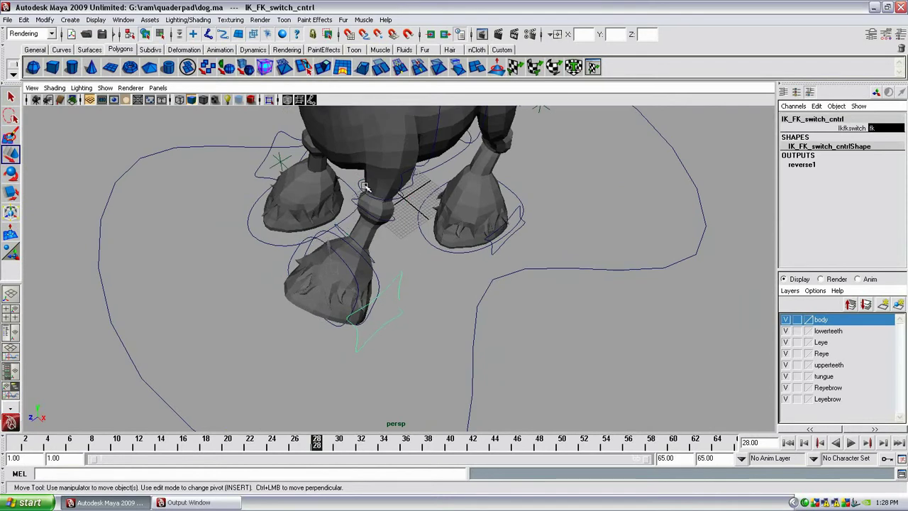
key("ctrl+z")
key("q")
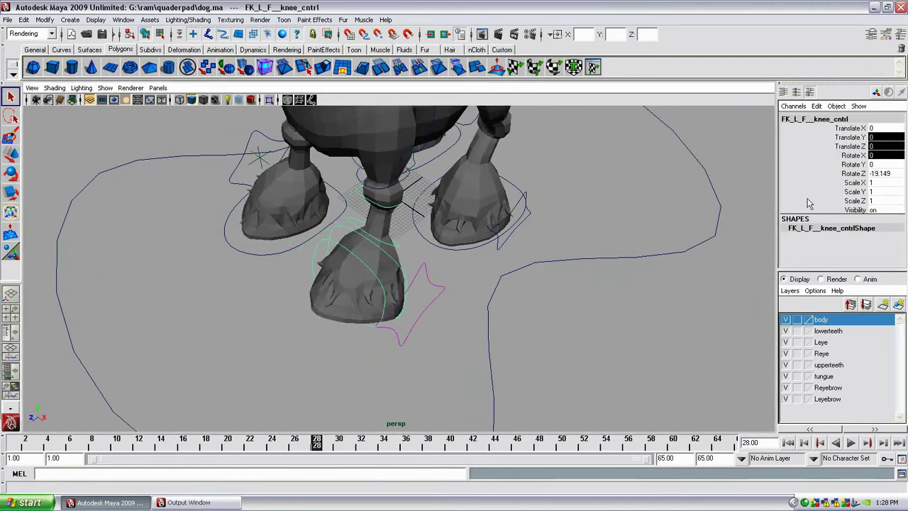
- Try switching the left back leg's Ikfkswitch from ik to fk and clear the selection
left_click_drag(462, 204, 541, 244, "alt")
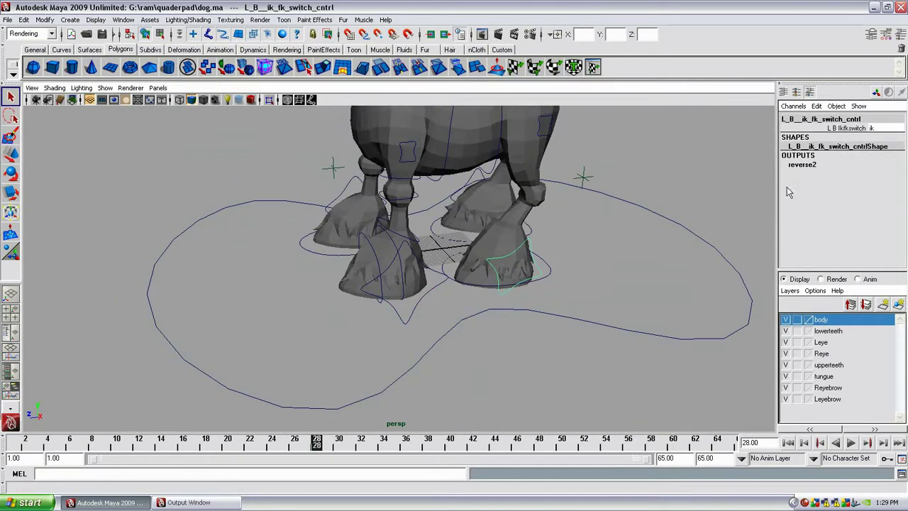
left_click(882, 128)
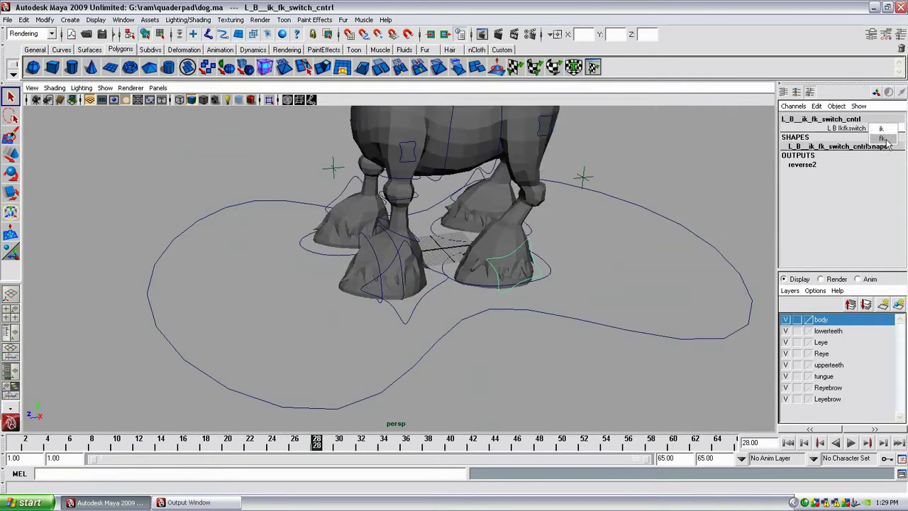
left_click(884, 138)
left_click_drag(638, 191, 551, 250, "alt")
left_click(551, 251)
left_click(646, 232)
left_click_drag(646, 231, 554, 176, "alt")
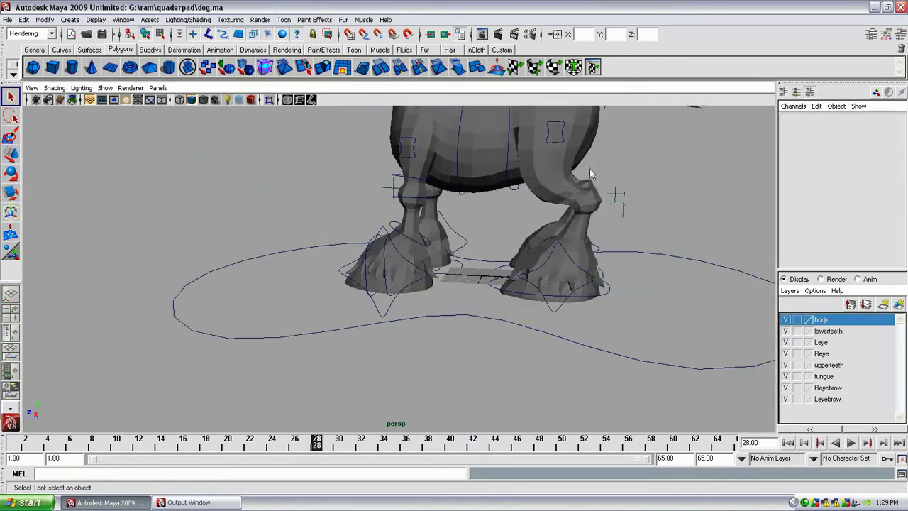
- Try the left back leg's knee control with the Move tool
left_click(624, 202)
key("w")
left_click_drag(632, 203, 568, 264, "alt")
left_click_drag(620, 247, 450, 280, "alt")
key("q")
- Set the left front leg's Ikfkswitch back to ik
left_click(445, 273)
left_click(889, 135)
left_click_drag(638, 170, 454, 241, "alt")
left_click(413, 243)
key("w")
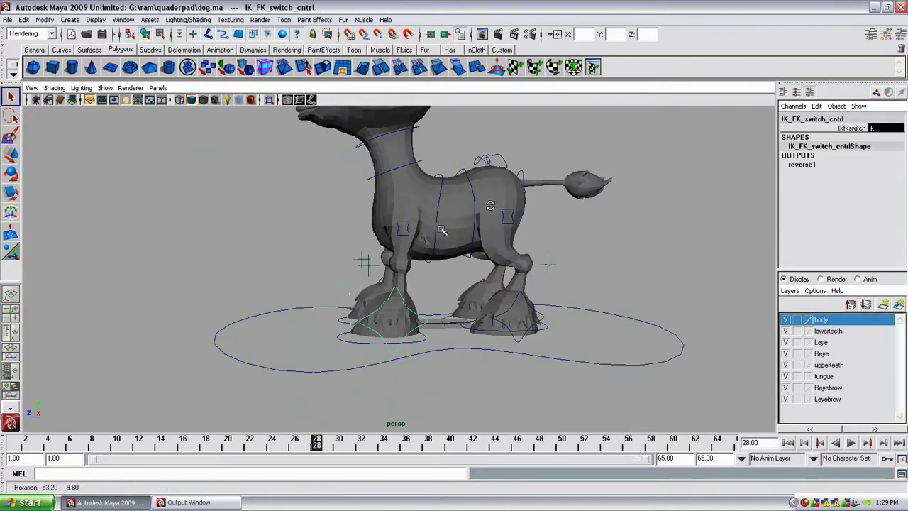
- Try moving the dog's root control and undo the move
key("q")
left_click(432, 206)
key("w")
left_click_drag(438, 205, 425, 242)
key("ctrl+z")
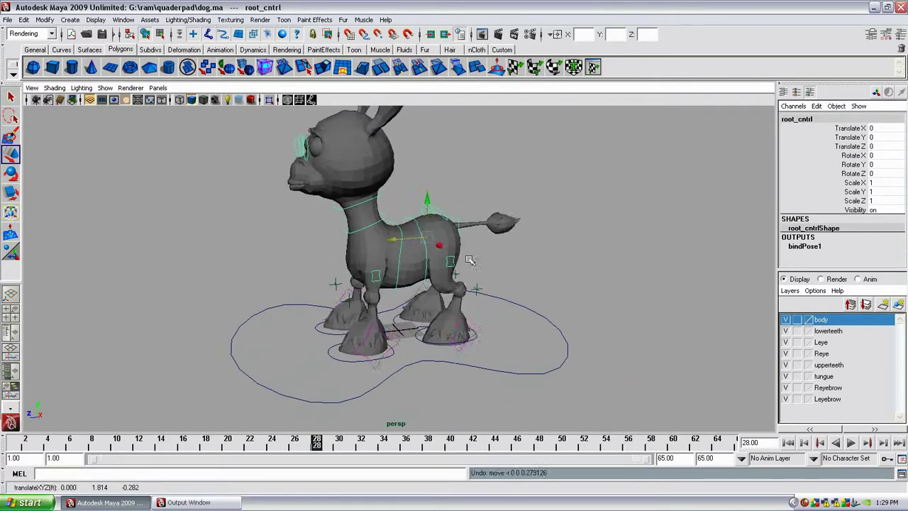
- Try the tail control's Tailx attribute at about -10 and return the tail to rest
right_click_drag(426, 242, 530, 253, "alt")
key("q")
left_click(495, 245)
middle_click_drag(540, 241, 580, 241)
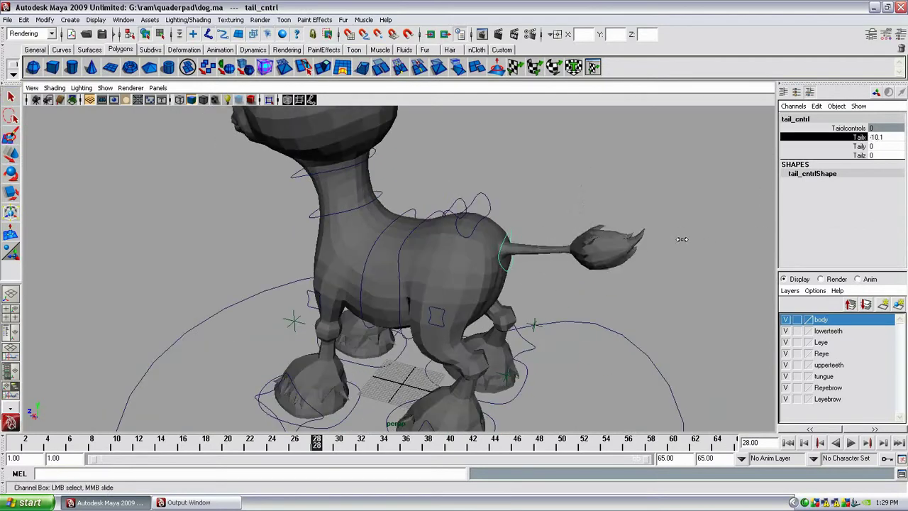
left_click_drag(660, 190, 496, 199, "alt")
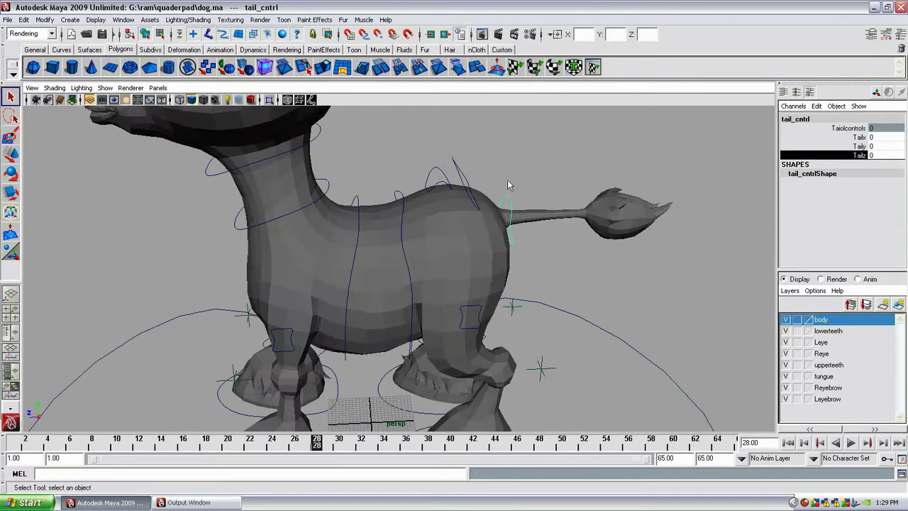
- Try rotating the dog's root control to about -11.6 on X
left_click(469, 195)
key("e")
left_click_drag(438, 253, 411, 213, "alt")
left_click(442, 196)
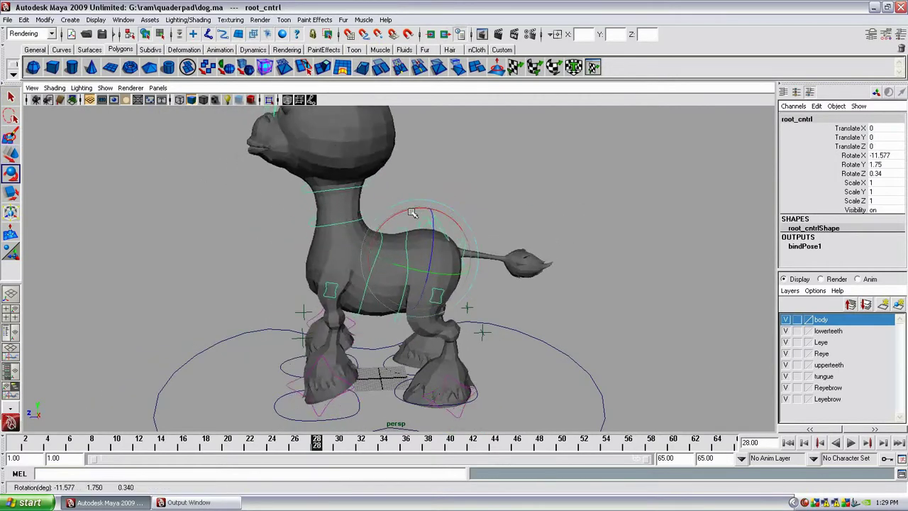
right_click_drag(405, 217, 432, 245, "alt")
- Select a spine control on the dog's back and undo the test rotation
left_click(383, 226)
left_click_drag(418, 221, 404, 256, "alt")
key("ctrl+z")
key("q")
- Try rotating the dog's neck control and undo the rotation
right_click_drag(405, 255, 421, 237, "alt")
left_click_drag(373, 199, 333, 210, "alt")
left_click(358, 213)
key("e")
key("ctrl+z")
- Select the dog's head control and try its jaw attributes, resetting Jawx to 0
left_click(341, 170)
left_click_drag(341, 171, 376, 177, "alt")
scroll(800, 199, "down", 3)
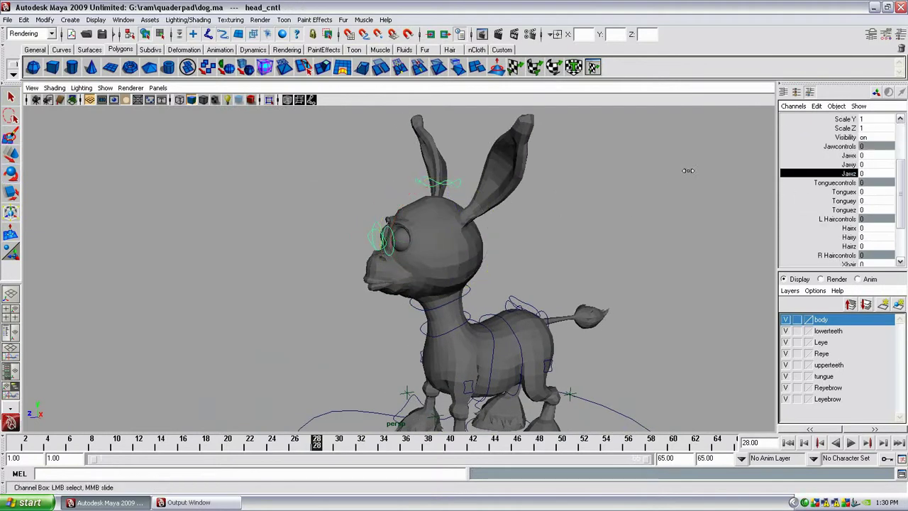
left_click_drag(774, 171, 714, 178, "alt")
middle_click_drag(714, 178, 688, 184)
left_click_drag(688, 184, 625, 213, "alt")
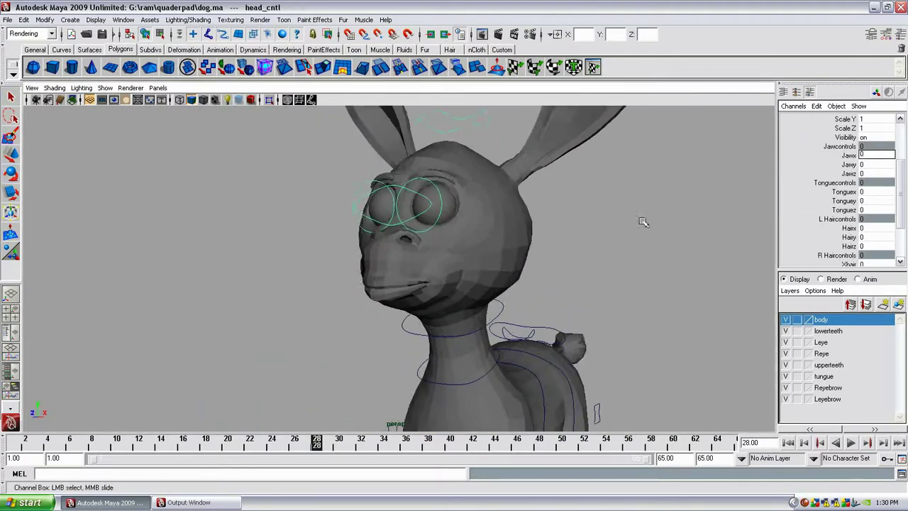
- Try the head control's L Haircontrols attributes Hairx and Hairy
left_click(850, 228)
right_click_drag(639, 234, 565, 241, "alt")
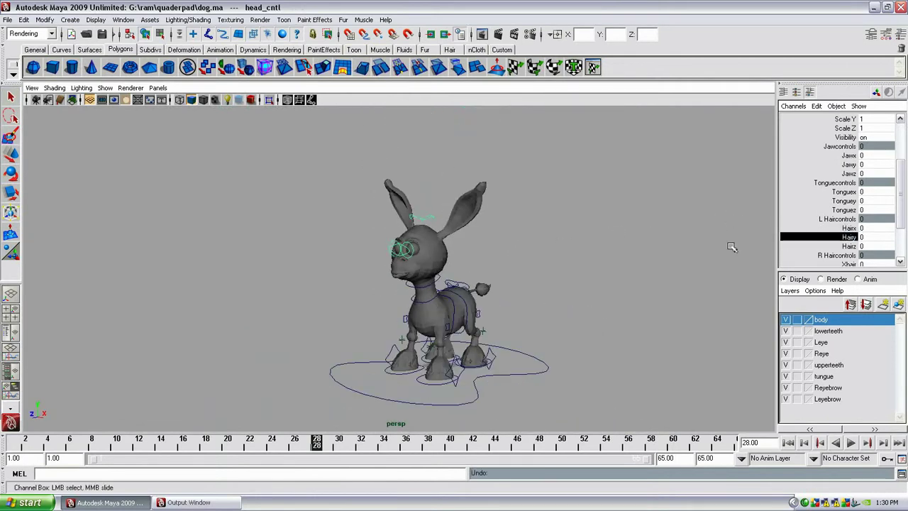
scroll(837, 199, "down", 3)
left_click_drag(648, 219, 695, 234, "alt")
- Try the R Haircontrols attributes Xhair and Yhair and set Zhair to -1
double_click(862, 206)
left_click(850, 207)
middle_click_drag(709, 215, 531, 215)
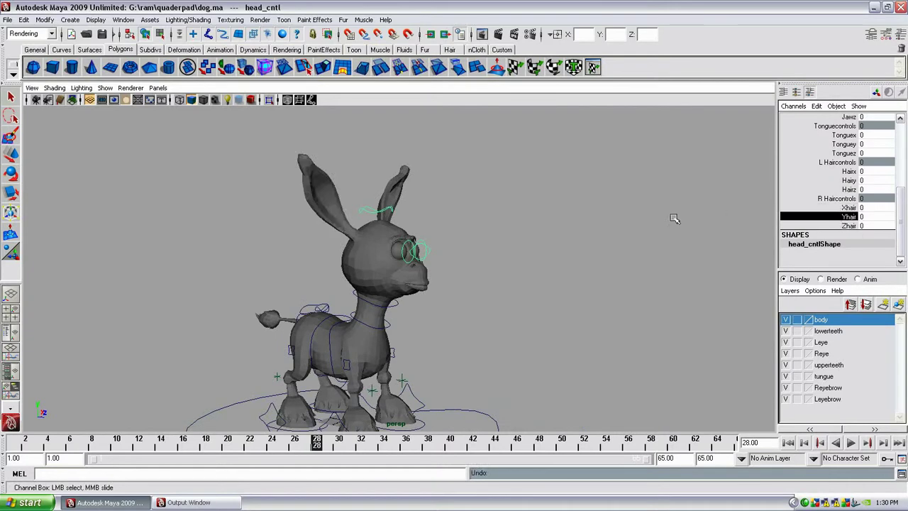
left_click(850, 226)
middle_click_drag(639, 220, 633, 219)
- Select the dog's left eye control for moving and show the model in wireframe
key("space")
key("space")
left_click_drag(632, 219, 523, 198, "alt")
scroll(531, 217, "up", 4)
key("space")
key("space")
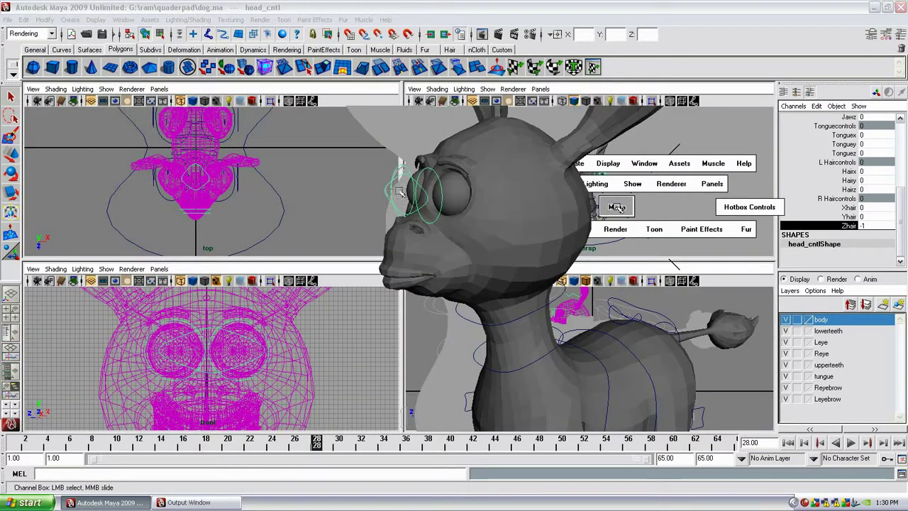
key("w")
left_click(419, 214)
mouse_move(409, 222)
left_mouse_down("alt")
mouse_move(391, 190)
mouse_move(385, 203)
mouse_move(419, 215)
left_mouse_up("alt")
key("q")
key("w")
left_click(385, 203)
key("4")
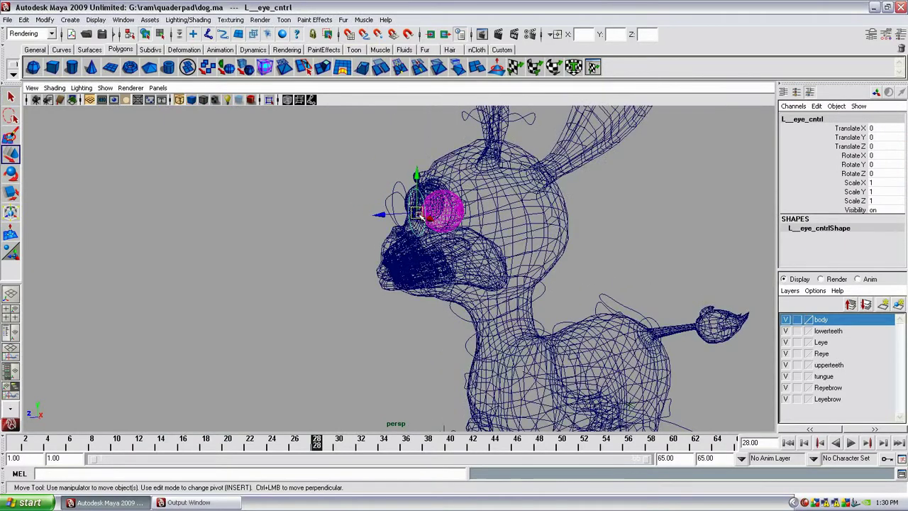
- Return the model to shaded display and select the dog's GLOBAL_CONTROL for moving
key("q")
scroll(598, 239, "down", 4)
key("5")
left_click(560, 203)
mouse_move(560, 203)
left_mouse_down("alt")
mouse_move(467, 280)
mouse_move(539, 312)
left_mouse_up("alt")
scroll(466, 280, "up", 2)
left_click(467, 281)
left_click(554, 324)
key("w")
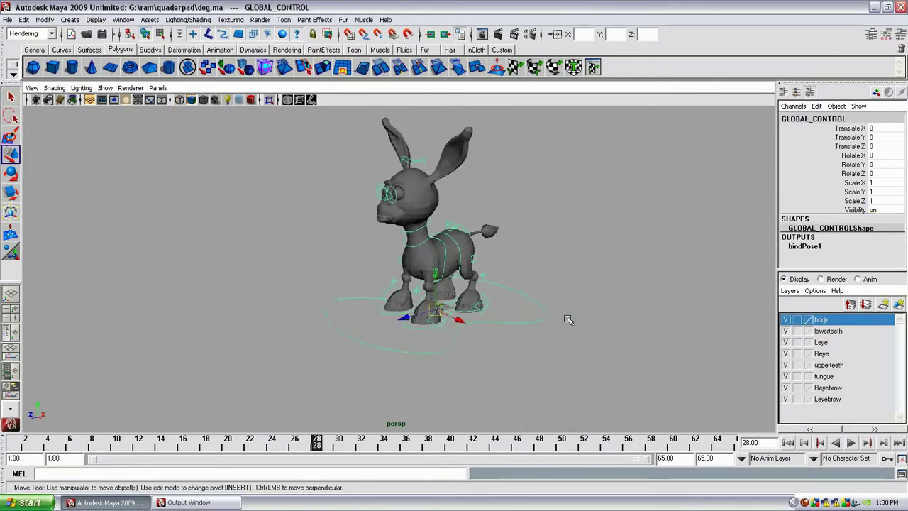
left_click_drag(257, 302, 517, 284, "alt")
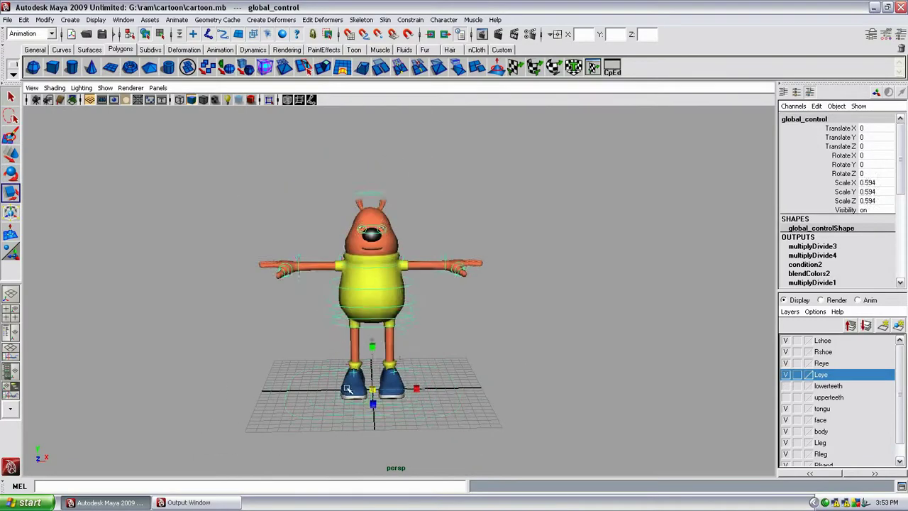
- Move the cartoon character's left foot control to about 0.9 on Y and 1.1 on Z
scroll(348, 389, "up", 3)
left_click_drag(348, 389, 501, 340, "alt")
left_click(477, 353)
key("w")
left_click_drag(465, 296, 428, 351)
key("e")
key("ctrl+z")
- Try the cartoon character's left knee control with the Move tool
left_click_drag(482, 323, 474, 365, "alt")
key("w")
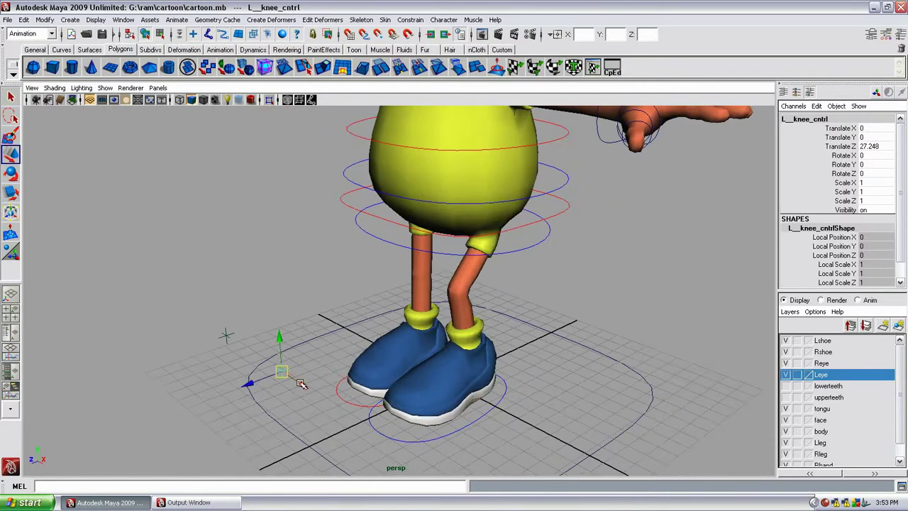
left_click_drag(262, 364, 523, 355, "alt")
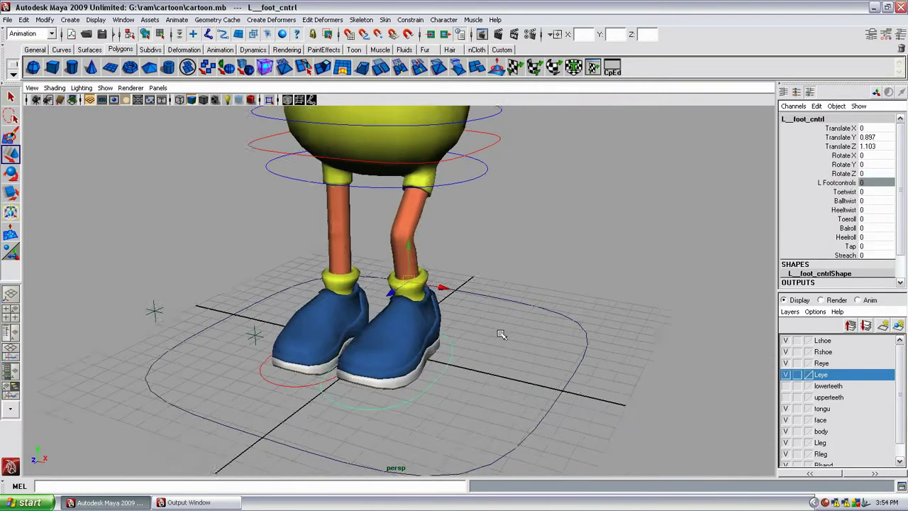
- Try the left foot control's twist, roll and tap attributes, from Toetwist to Tap
middle_click_drag(501, 334, 522, 308, "alt")
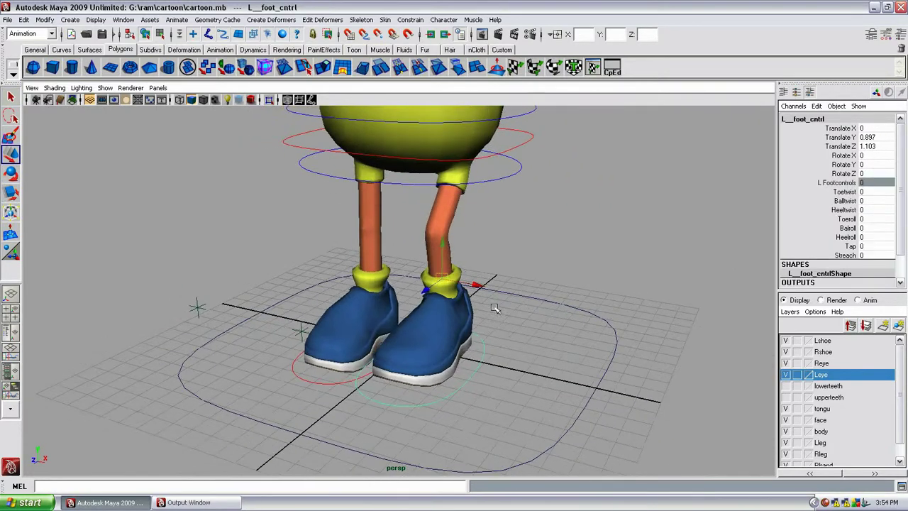
left_click(844, 191)
right_click_drag(561, 270, 511, 268, "alt")
middle_click_drag(511, 268, 522, 266)
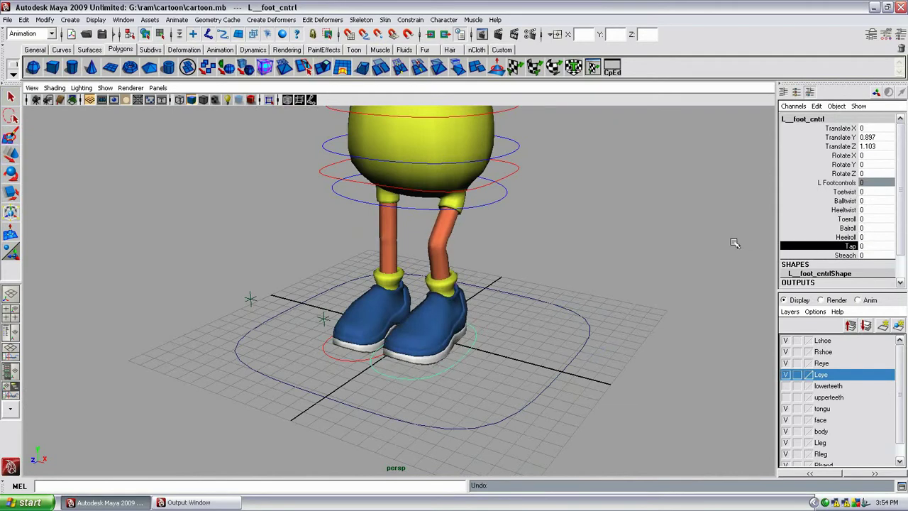
- Reset the left foot control's translation to 0, try its Streach attribute and set it back to 0
right_click_drag(601, 266, 618, 262, "alt")
left_click_drag(873, 164, 871, 126)
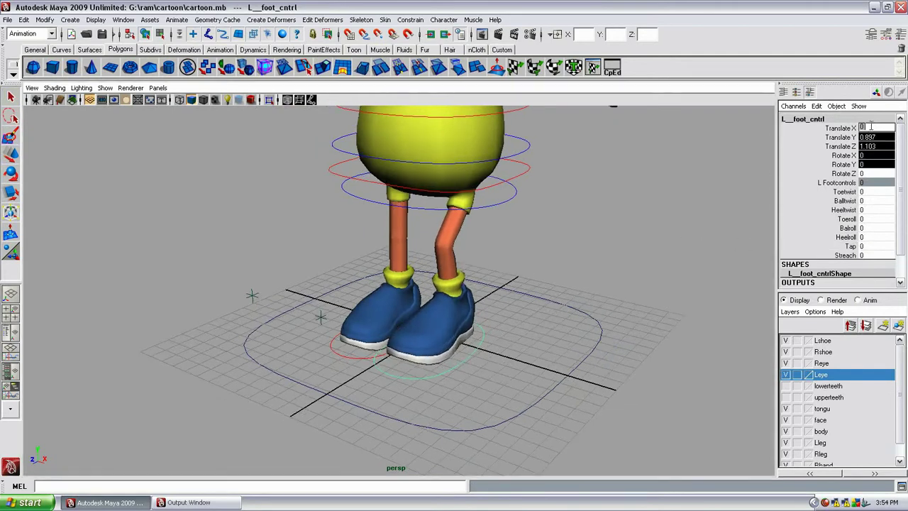
left_click(845, 255)
right_click_drag(546, 292, 466, 250, "alt")
right_click_drag(487, 317, 536, 334, "alt")
left_click(878, 254)
type("0")
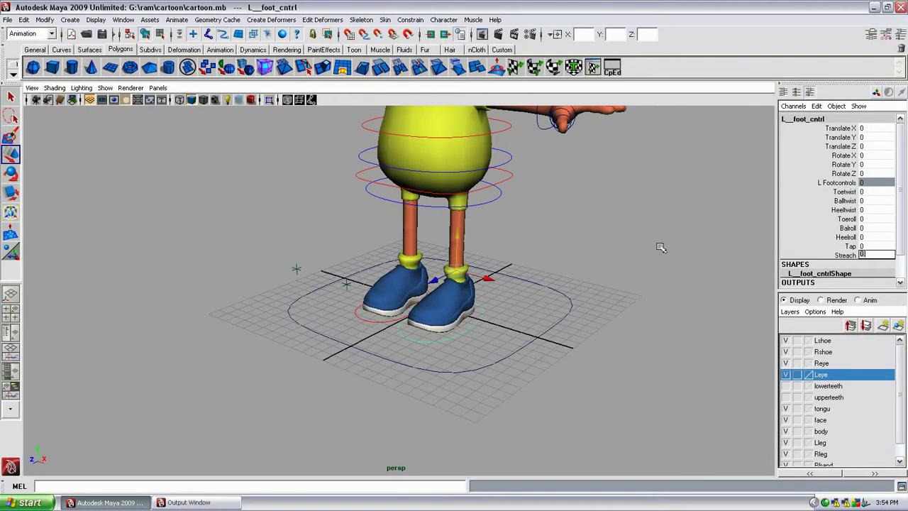
- Try several of the cartoon character's body controls with the Rotate tool
left_click(403, 332)
left_click_drag(457, 241, 398, 319, "alt")
key("e")
left_click(340, 263)
left_click(435, 330)
left_click_drag(638, 279, 490, 237, "alt")
left_click(491, 237)
right_click_drag(490, 236, 517, 263, "alt")
key("e")
left_click_drag(459, 266, 414, 234, "alt")
right_click_drag(414, 235, 461, 213, "alt")
- Select the cartoon character's left IK wrist control
key("q")
key("Up")
right_click_drag(518, 265, 529, 273, "alt")
left_click_drag(528, 274, 565, 304, "alt")
left_click(572, 298)
left_click_drag(616, 255, 603, 252, "alt")
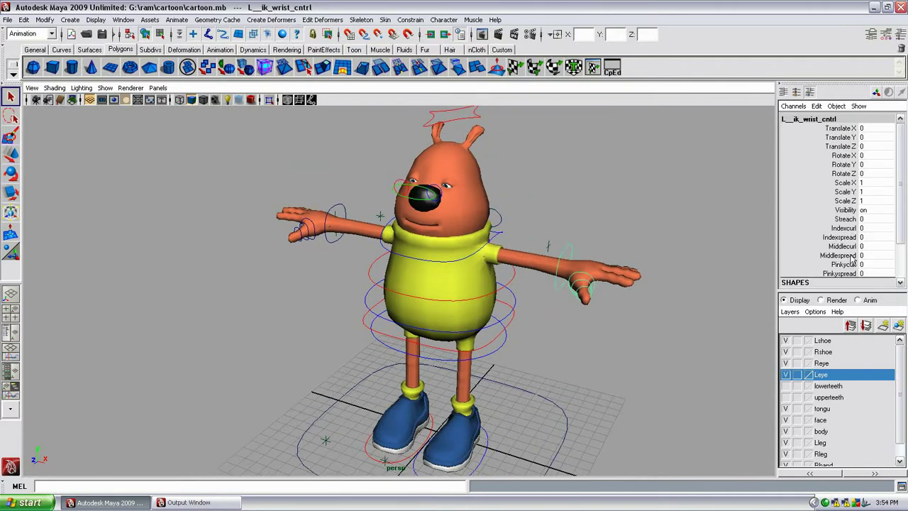
- Select the right IK wrist control, try its Indexcurl attribute and clear the selection
left_click_drag(640, 223, 672, 228, "alt")
left_click(389, 217)
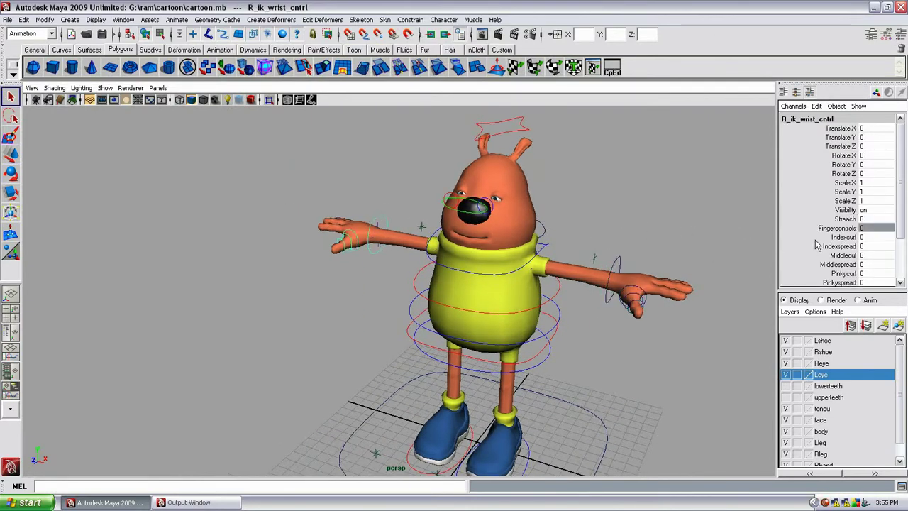
left_click_drag(586, 210, 601, 238, "alt")
scroll(861, 245, "down", 3)
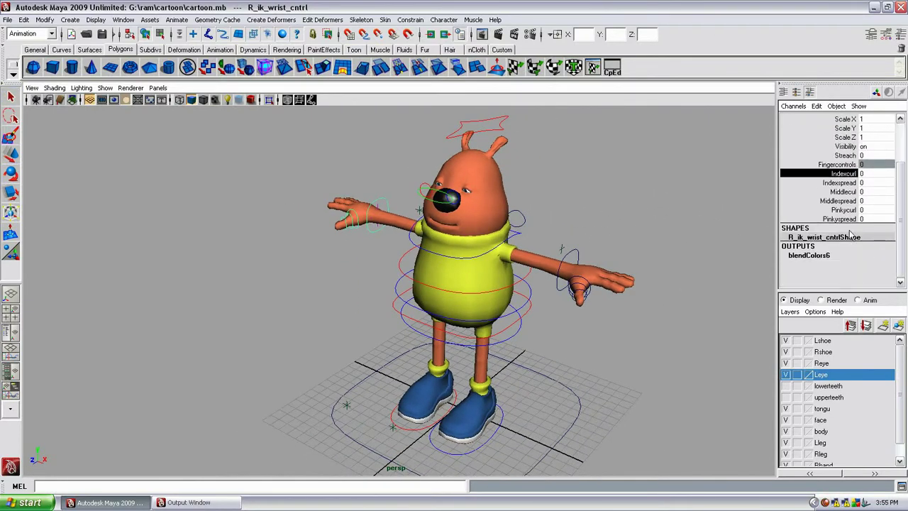
left_click_drag(678, 223, 624, 208, "alt")
left_click(623, 207)
- Try the left IK wrist control's finger attributes from Indexcurl to Pinkycurl, with Streach at 1
left_click_drag(542, 243, 547, 284, "alt")
left_click(517, 237)
left_click(526, 236)
left_click(550, 298)
left_click(844, 228)
middle_click_drag(753, 262, 714, 261)
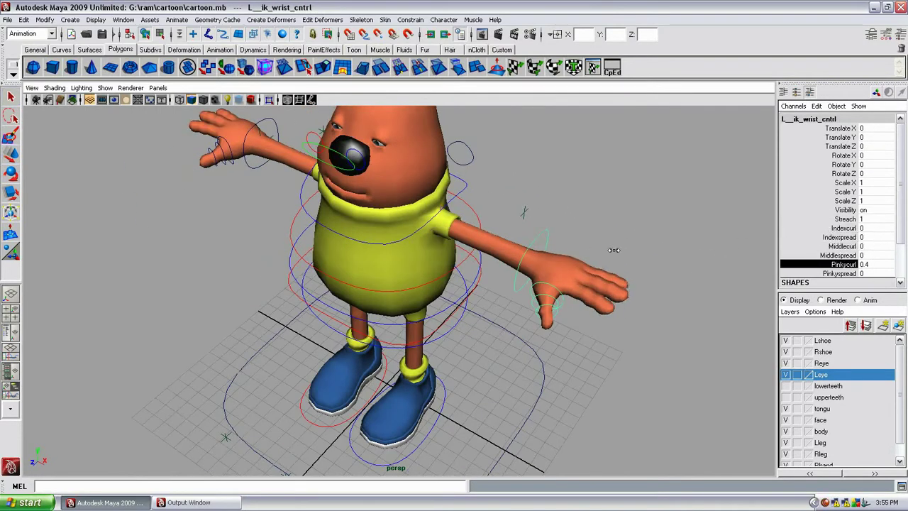
middle_click_drag(794, 248, 741, 254)
- Move the left IK wrist control outward to about 2.98 on X and reset its translation
scroll(667, 242, "up", 2)
scroll(552, 246, "up", 2)
left_click_drag(555, 253, 561, 227, "alt")
left_click(487, 210)
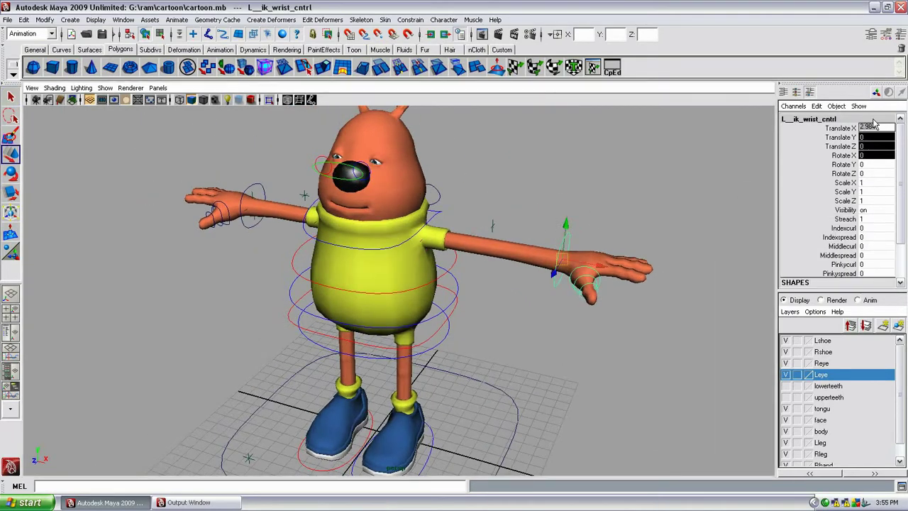
left_click(616, 221)
- Select the cartoon character's root control at the hips
left_click_drag(617, 221, 539, 227, "alt")
left_click(444, 366)
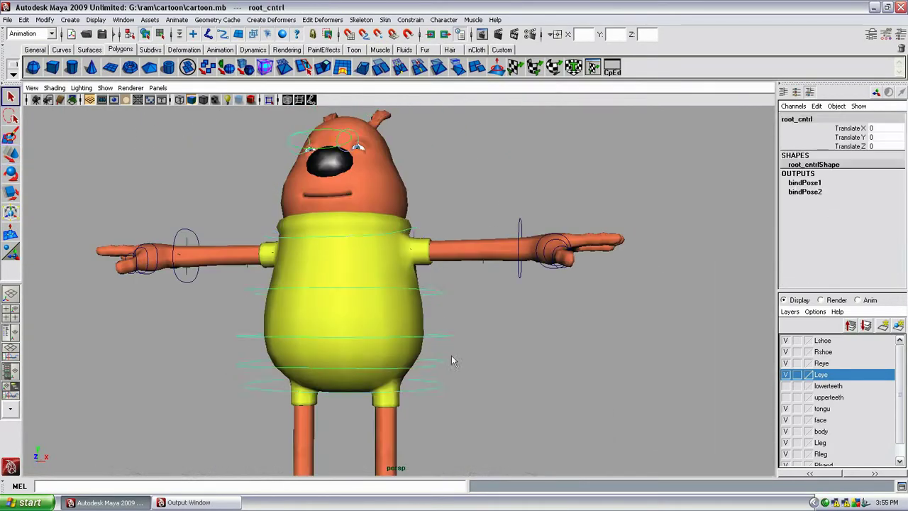
scroll(426, 340, "down", 3)
mouse_move(385, 310)
left_mouse_down("alt")
mouse_move(440, 304)
mouse_move(442, 314)
mouse_move(397, 353)
mouse_move(360, 329)
mouse_move(394, 313)
left_mouse_up("alt")
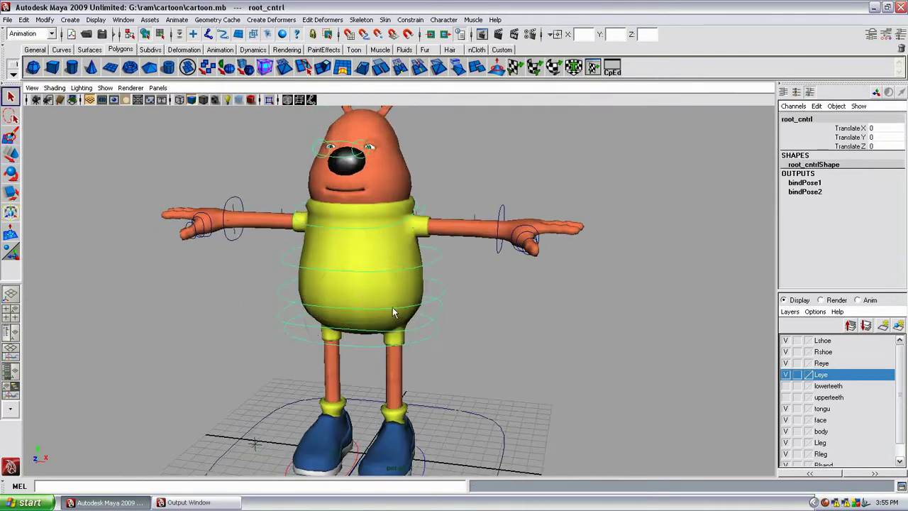
- Try rotating the spine controls to about 24 on Y and undo the rotation
left_click(389, 296)
scroll(384, 284, "down", 2)
left_click(378, 273)
key("e")
mouse_move(377, 273)
left_mouse_down()
mouse_move(377, 263)
mouse_move(305, 262)
mouse_move(389, 283)
left_mouse_up()
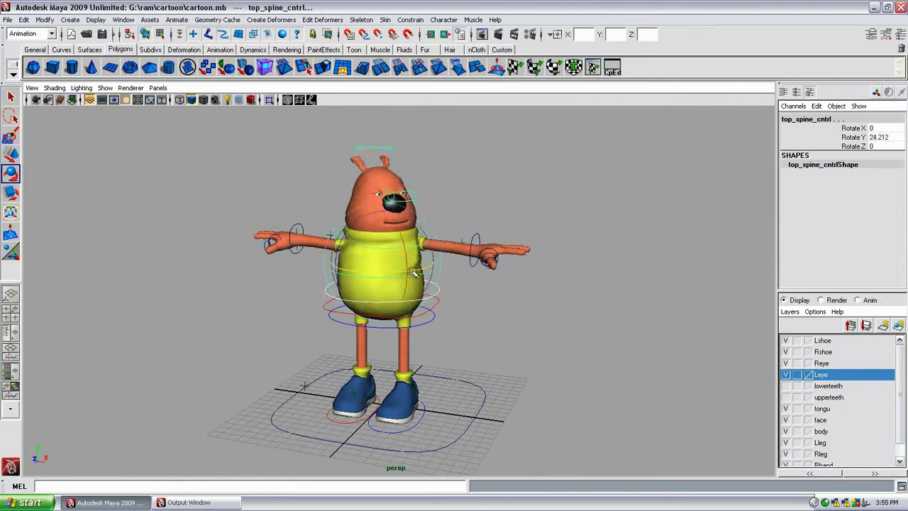
key("ctrl+z")
- Try the upper-body and head controls and undo the changes
scroll(494, 310, "up", 3)
left_click_drag(493, 310, 463, 267, "alt")
left_click(481, 263)
scroll(482, 263, "up", 2)
scroll(346, 257, "down", 2)
left_click_drag(346, 256, 555, 267)
left_click(430, 229)
key("ctrl+z")
key("ctrl+z")
- Try the head control's hair and tongue channels, including Tonguez at 2
left_click(849, 182)
middle_click_drag(611, 243, 623, 243)
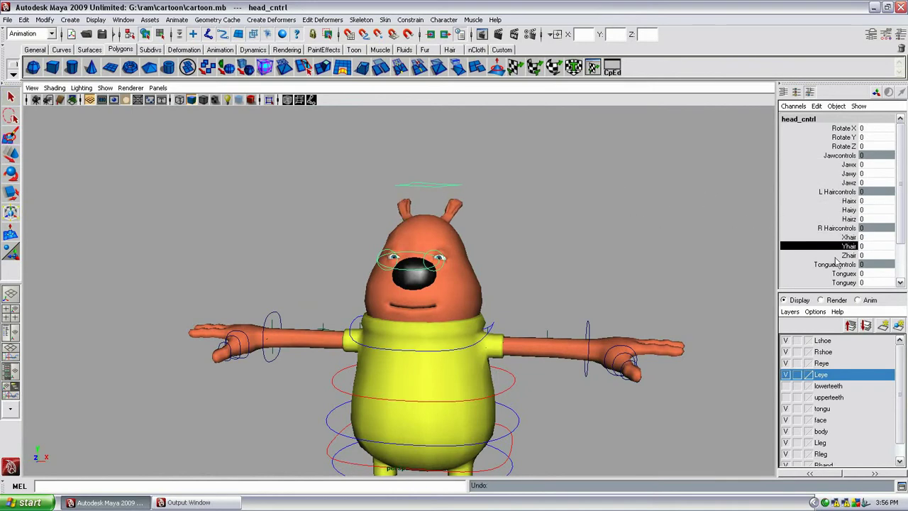
scroll(837, 221, "down", 2)
left_click(874, 246)
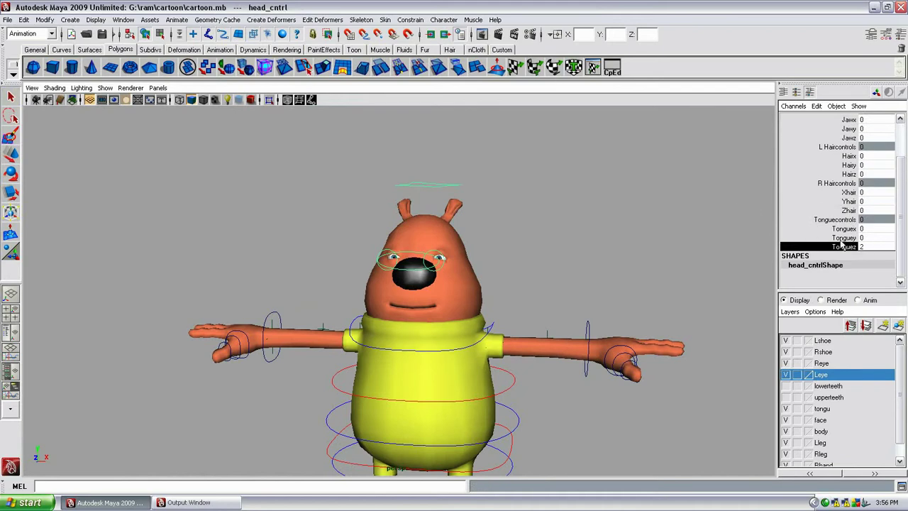
scroll(755, 220, "down", 3)
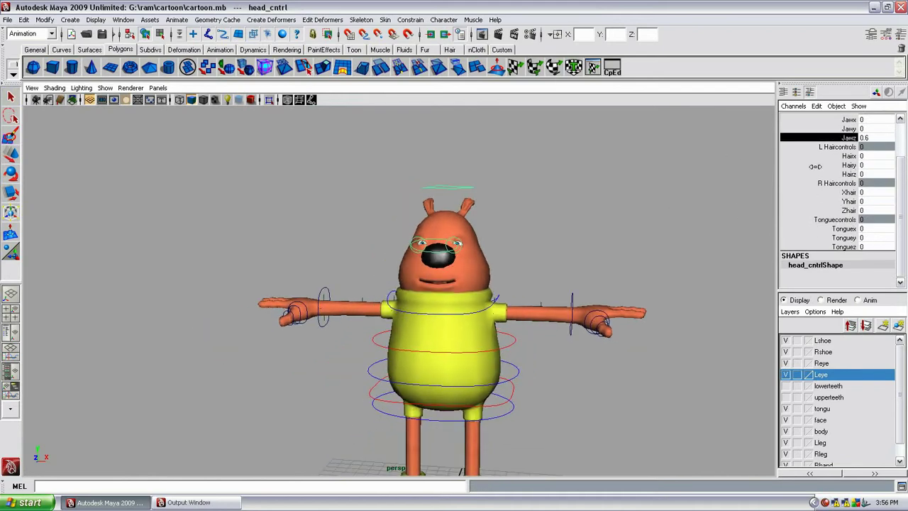
- Try opening the jaw to 28.7 on Jawz and moving the tongue to 6.8 on Tonguex, and undo the changes
middle_click_drag(768, 166, 667, 205)
scroll(668, 205, "up", 3)
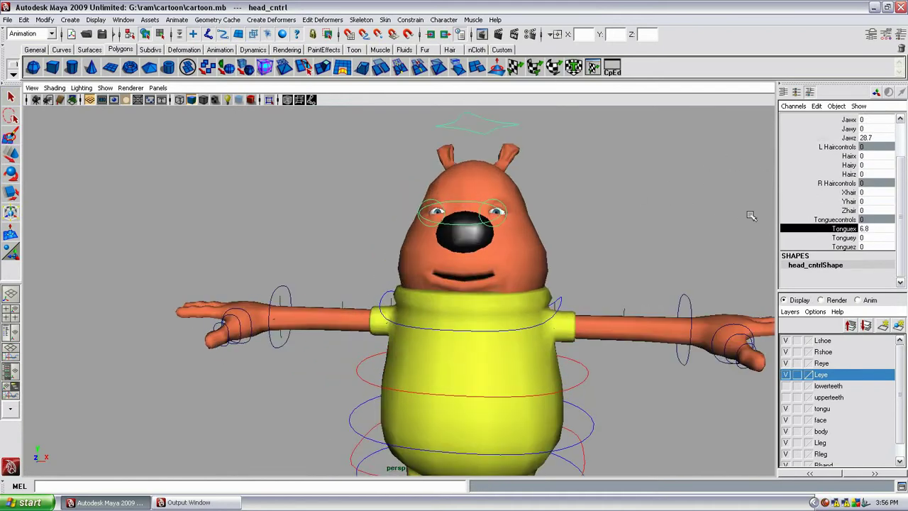
left_click_drag(712, 204, 752, 199, "alt")
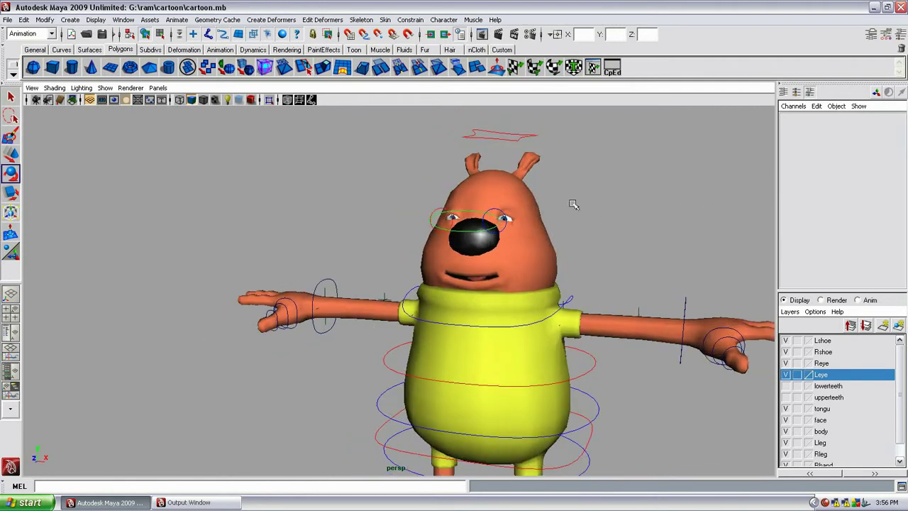
key("e")
double_click(867, 183)
scroll(681, 199, "down", 2)
scroll(637, 170, "down", 3)
left_click(637, 170)
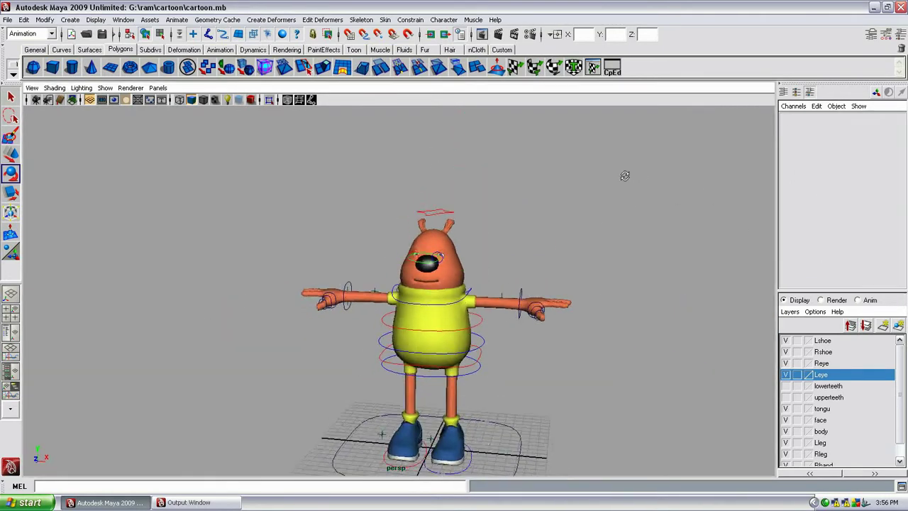
- Try moving the right IK wrist control outward to -2.578 on X, test its Streach attribute and undo the changes
left_click_drag(636, 170, 646, 156, "alt")
scroll(496, 213, "up", 1)
left_click(403, 218)
key("w")
left_click_drag(403, 218, 381, 224)
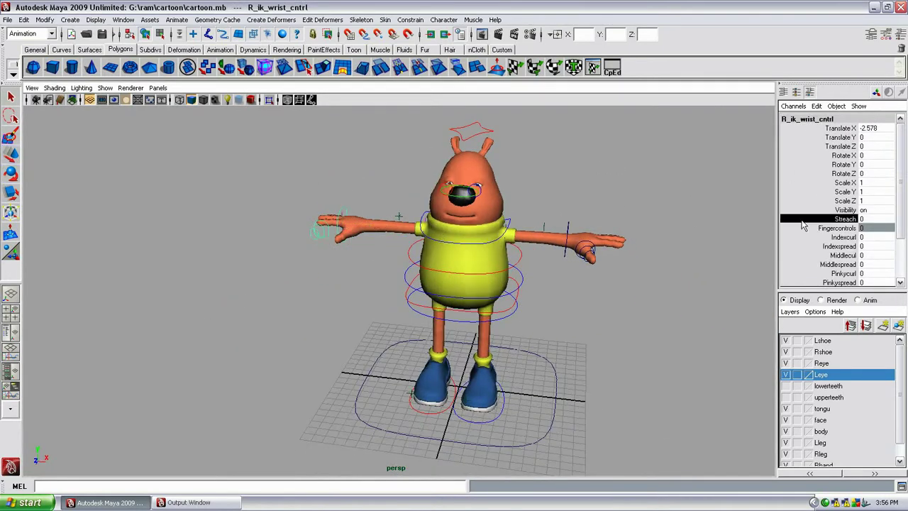
key("ctrl+z")
key("ctrl+z")
key("ctrl+z")
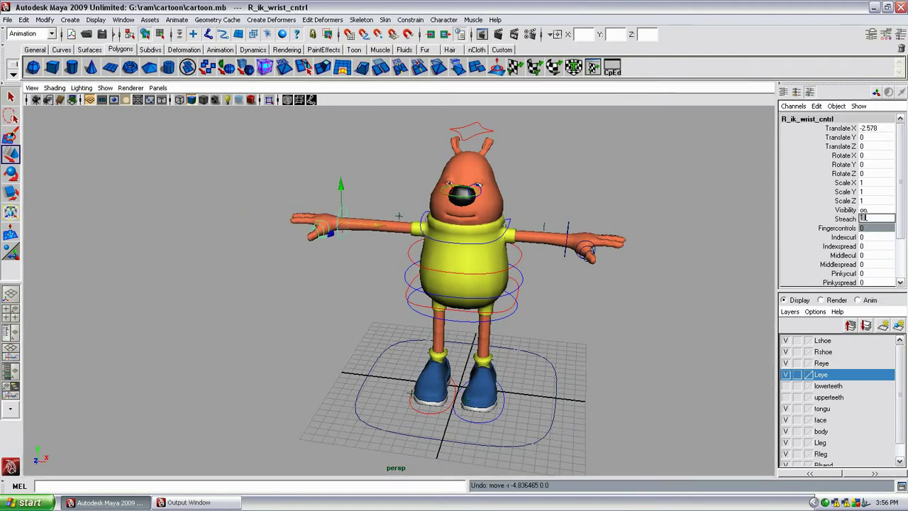
- Try scaling the whole character uniformly by about 0.91 with the global control and undo the scaling
left_click(401, 215)
left_click_drag(401, 215, 454, 227, "alt")
left_click(572, 354)
key("r")
left_click_drag(572, 312, 489, 350)
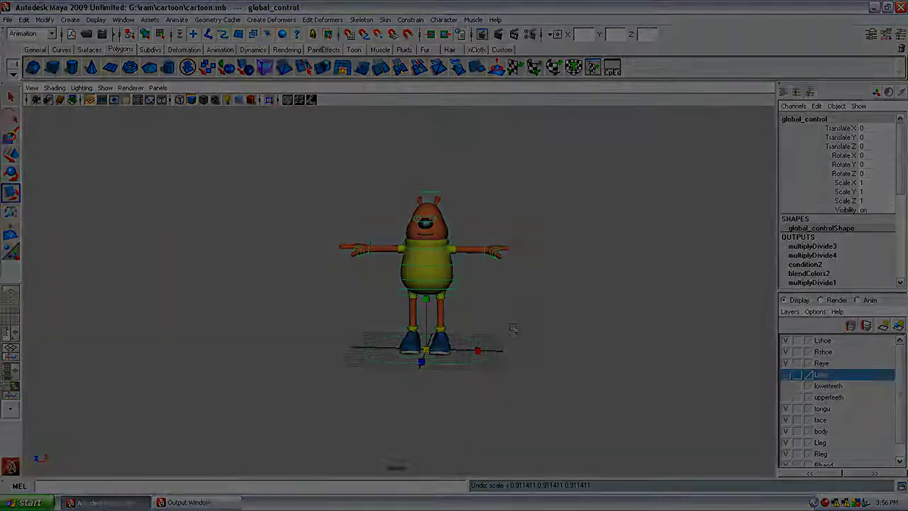